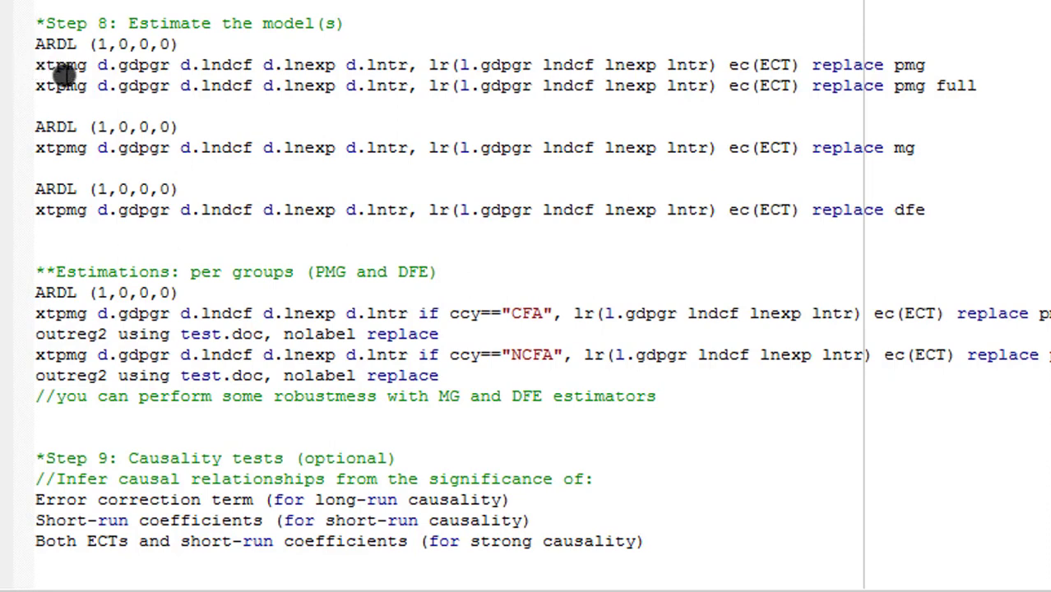
- Highlight the dependent variable d.gdpgr in the first xtpmg command under Step 8
{"action": "left_click", "coordinate": [97, 66]}
{"action": "key", "text": "shift+Right"}
{"action": "key", "text": "shift+Right"}
{"action": "key", "text": "shift+Right"}
{"action": "key", "text": "shift+Right"}
{"action": "key", "text": "shift+Right"}
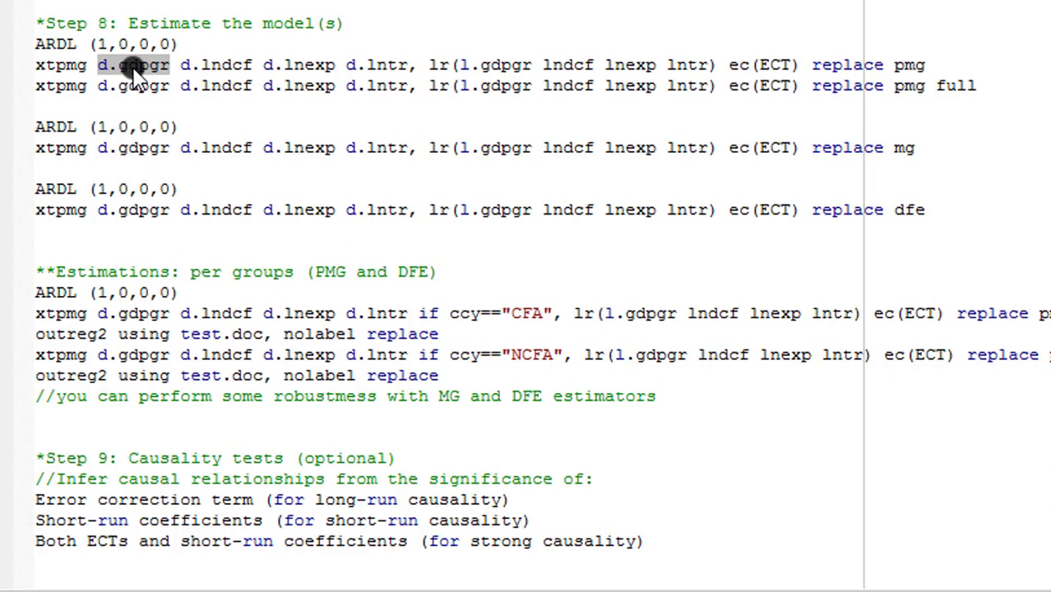
- Highlight the short-run regressors d.lndcf d.lnexp d.lntr in the first xtpmg command under Step 8
{"action": "left_click", "coordinate": [184, 66]}
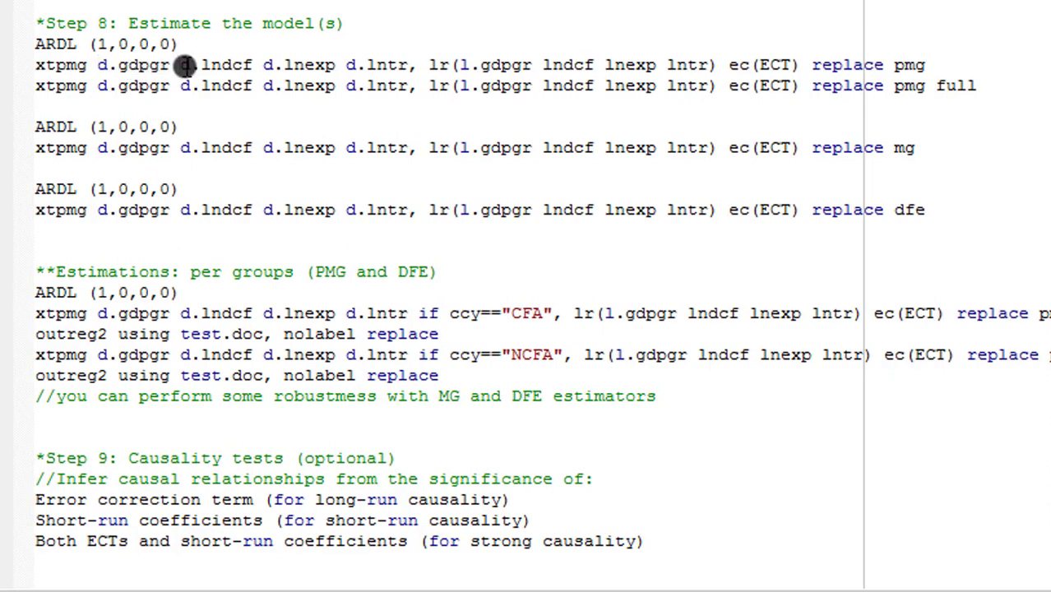
{"action": "key", "text": "shift+Right"}
{"action": "key", "text": "shift+Right"}
{"action": "key", "text": "shift+Right"}
{"action": "key", "text": "shift+Right"}
{"action": "key", "text": "shift+Right"}
{"action": "key", "text": "shift+Right"}
{"action": "key", "text": "shift+Right"}
{"action": "key", "text": "shift+Right"}
{"action": "key", "text": "shift+Right"}
{"action": "key", "text": "shift+Right"}
{"action": "key", "text": "shift+Right"}
{"action": "key", "text": "shift+Right"}
{"action": "key", "text": "shift+Right"}
{"action": "key", "text": "shift+Right"}
{"action": "key", "text": "shift+Right"}
{"action": "key", "text": "shift+Right"}
{"action": "key", "text": "shift+Right"}
{"action": "key", "text": "shift+Right"}
{"action": "key", "text": "shift+Right"}
{"action": "key", "text": "shift+Right"}
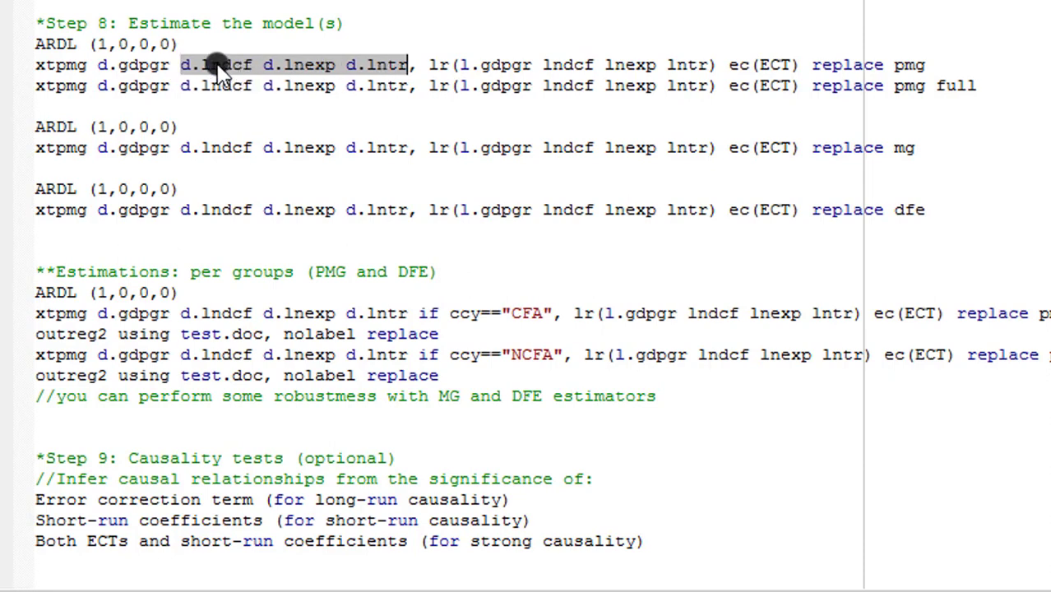
- Highlight the long-run variable list (l.gdpgr lndcf lnexp lntr) in the lr option of the first Step 8 command
{"action": "left_click", "coordinate": [449, 66]}
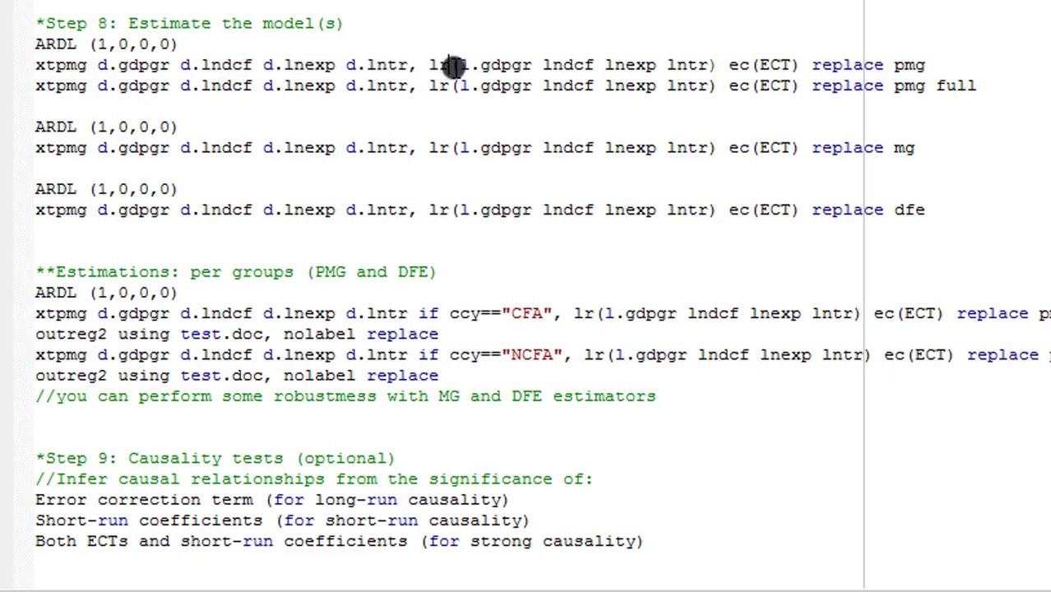
{"action": "key", "text": "shift+Right"}
{"action": "key", "text": "shift+Right"}
{"action": "key", "text": "shift+Right"}
{"action": "key", "text": "shift+Right"}
{"action": "key", "text": "shift+Right"}
{"action": "key", "text": "shift+Right"}
{"action": "key", "text": "shift+Right"}
{"action": "key", "text": "shift+Right"}
{"action": "key", "text": "shift+Right"}
{"action": "key", "text": "shift+Right"}
{"action": "key", "text": "shift+Right"}
{"action": "key", "text": "shift+Right"}
{"action": "key", "text": "shift+Right"}
{"action": "key", "text": "shift+Right"}
{"action": "key", "text": "shift+Right"}
{"action": "key", "text": "shift+Right"}
{"action": "key", "text": "shift+Right"}
{"action": "key", "text": "shift+Right"}
{"action": "key", "text": "shift+Right"}
{"action": "key", "text": "shift+Right"}
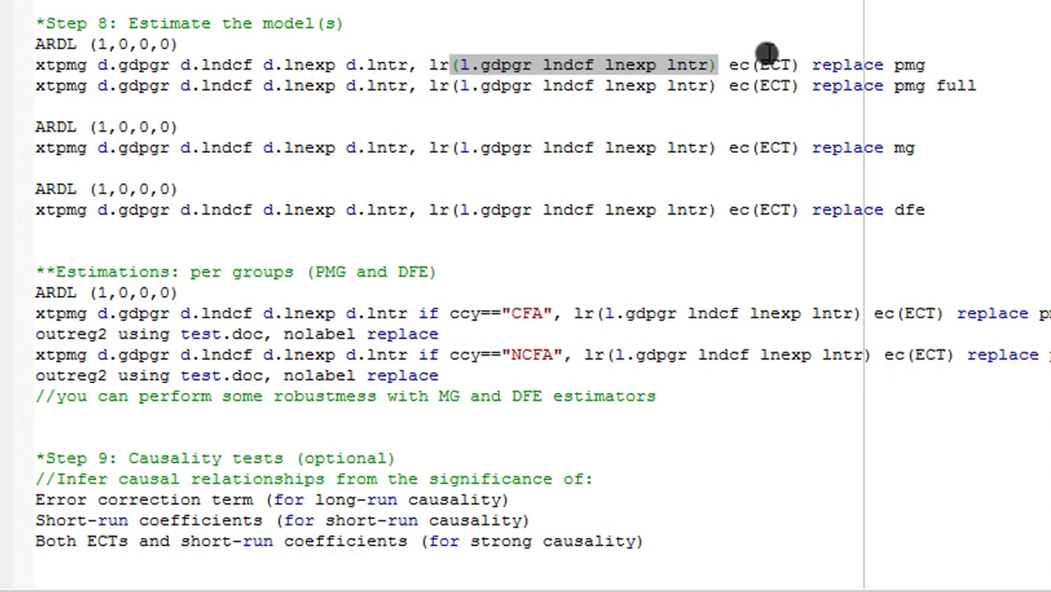
- Highlight the Step 8 command ending in pmg and the one ending in pmg full in turn to compare them
{"action": "left_click", "coordinate": [37, 65]}
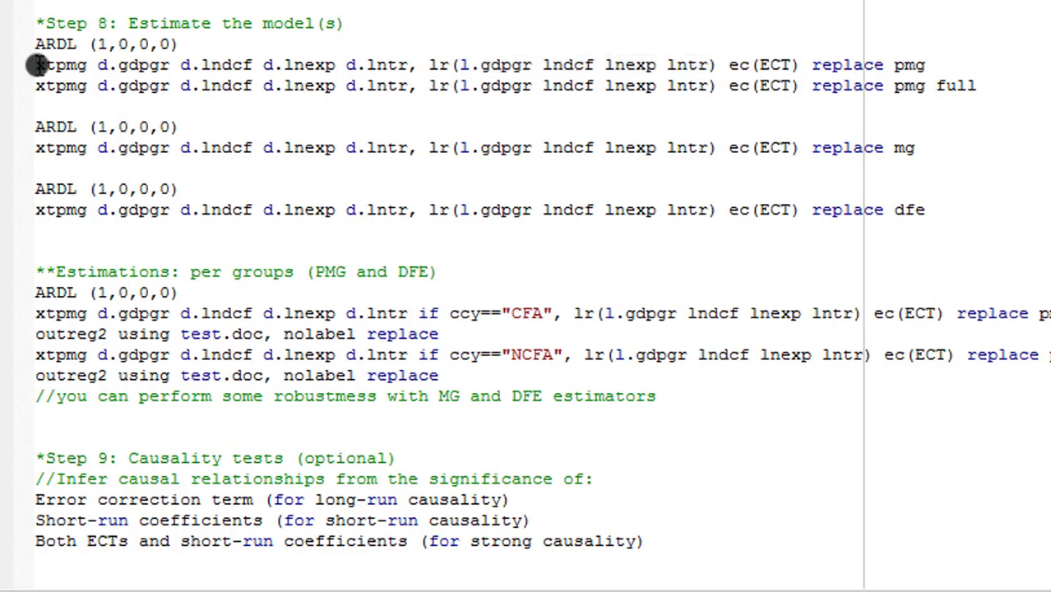
{"action": "key", "text": "shift+Down"}
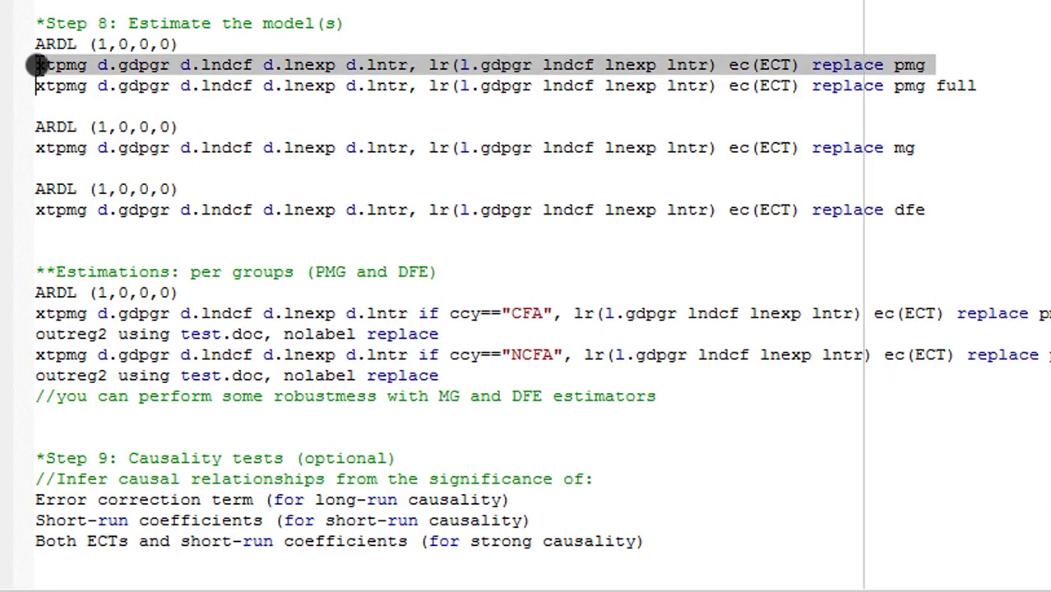
{"action": "left_click", "coordinate": [39, 87]}
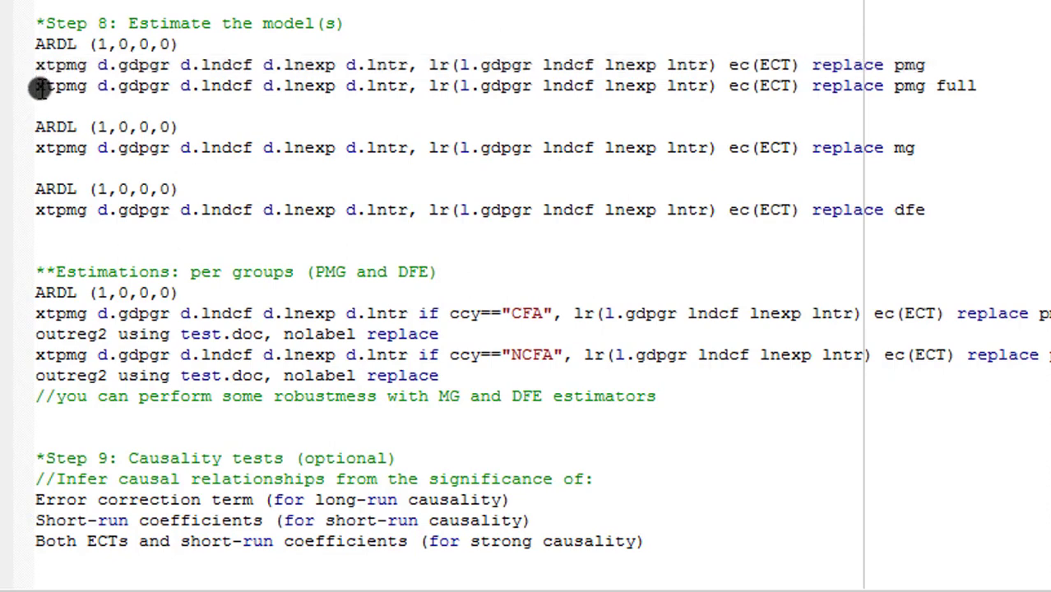
{"action": "key", "text": "shift+Down"}
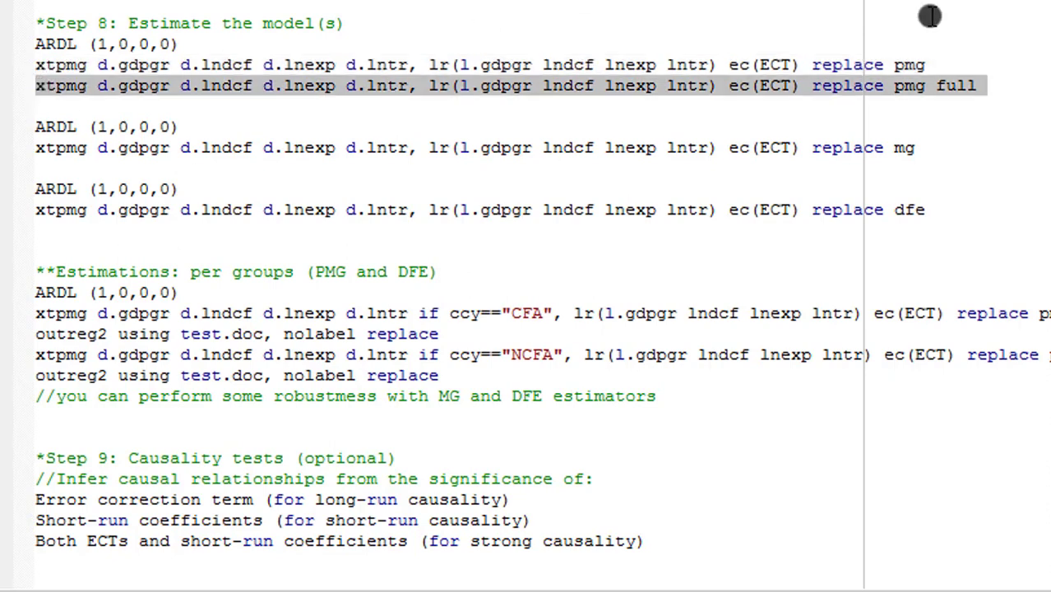
- Run only the first Step 8 xtpmg command with the replace pmg options to estimate the pooled mean group model
{"action": "left_click", "coordinate": [977, 88]}
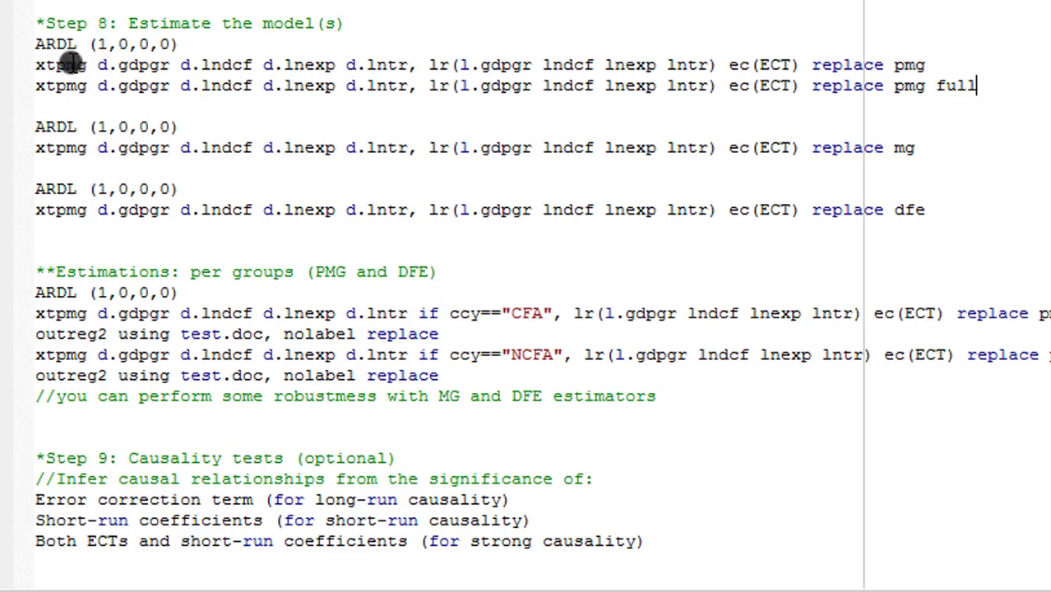
{"action": "left_click", "coordinate": [29, 67]}
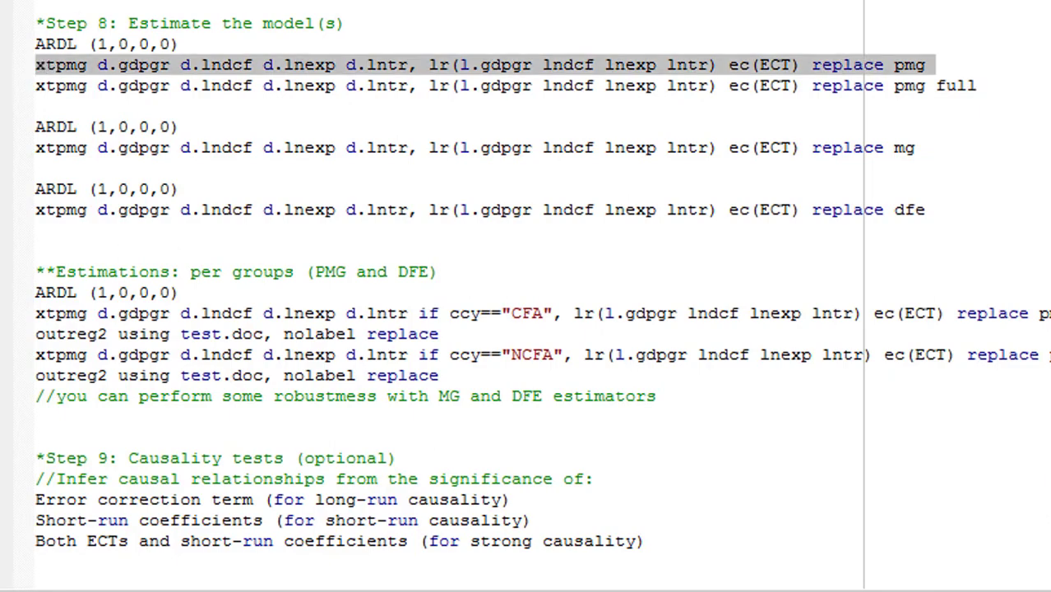
{"action": "key", "text": "ctrl+d"}
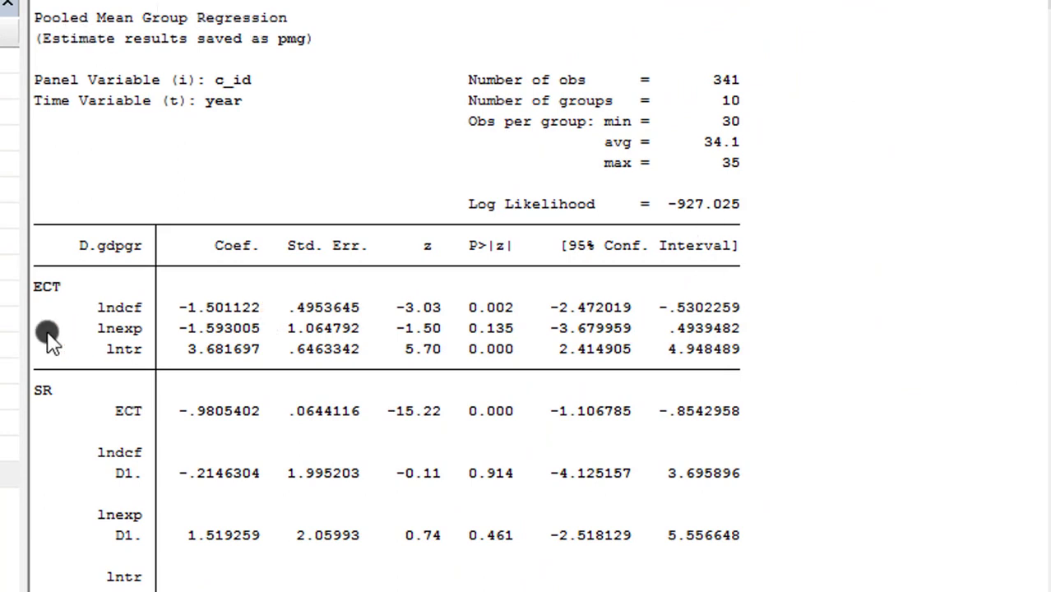
- Examine the long-run ECT block of the pooled mean group output, highlighting the lndcf, lnexp and lntr rows
{"action": "left_click_drag", "start_coordinate": [51, 289], "coordinate": [750, 352]}
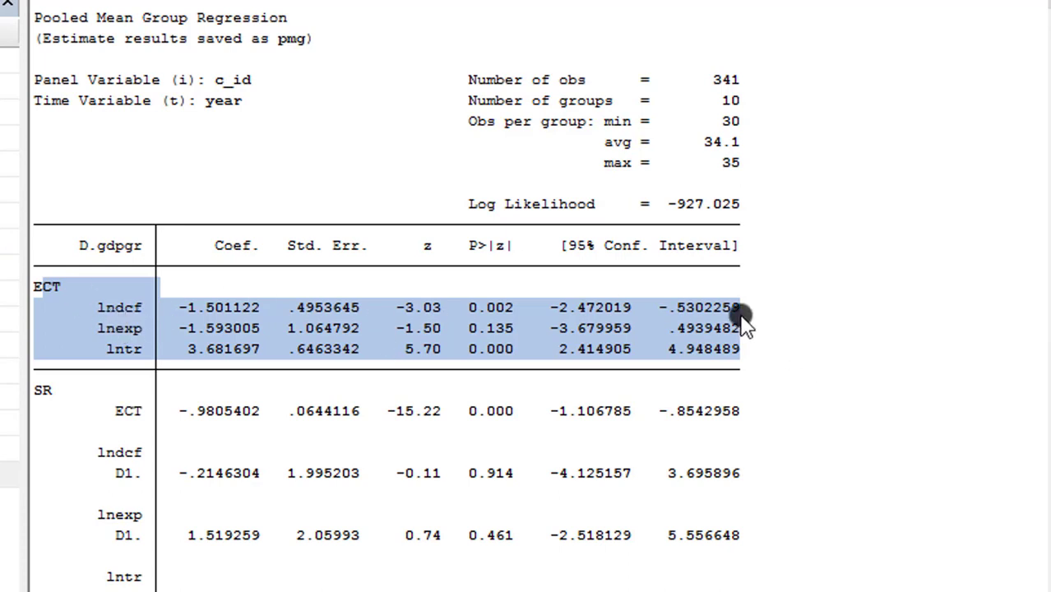
{"action": "left_click", "coordinate": [615, 322]}
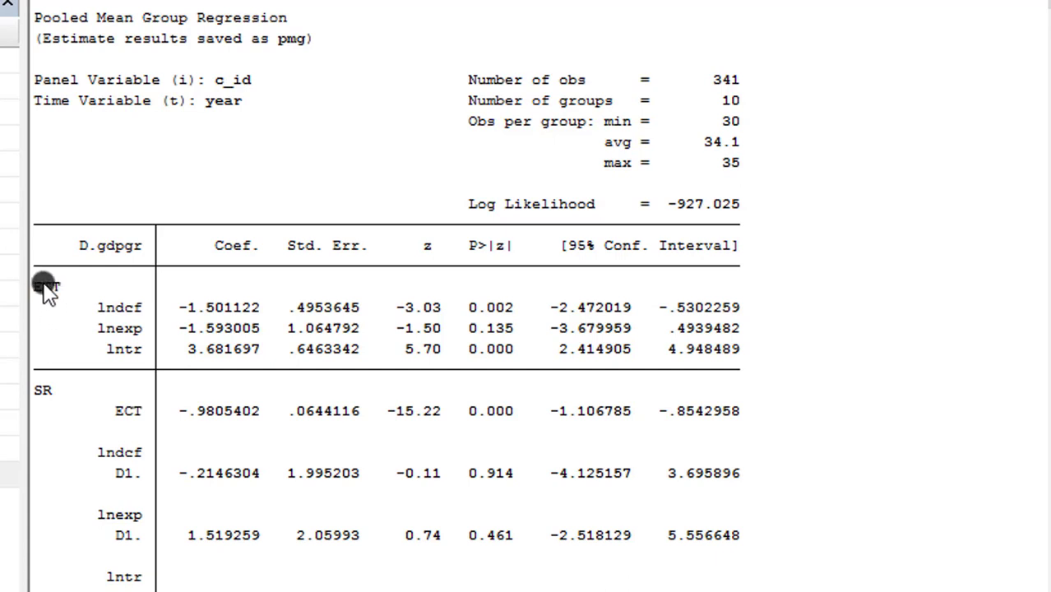
{"action": "double_click", "coordinate": [103, 308]}
{"action": "left_click_drag", "start_coordinate": [289, 317], "coordinate": [745, 347]}
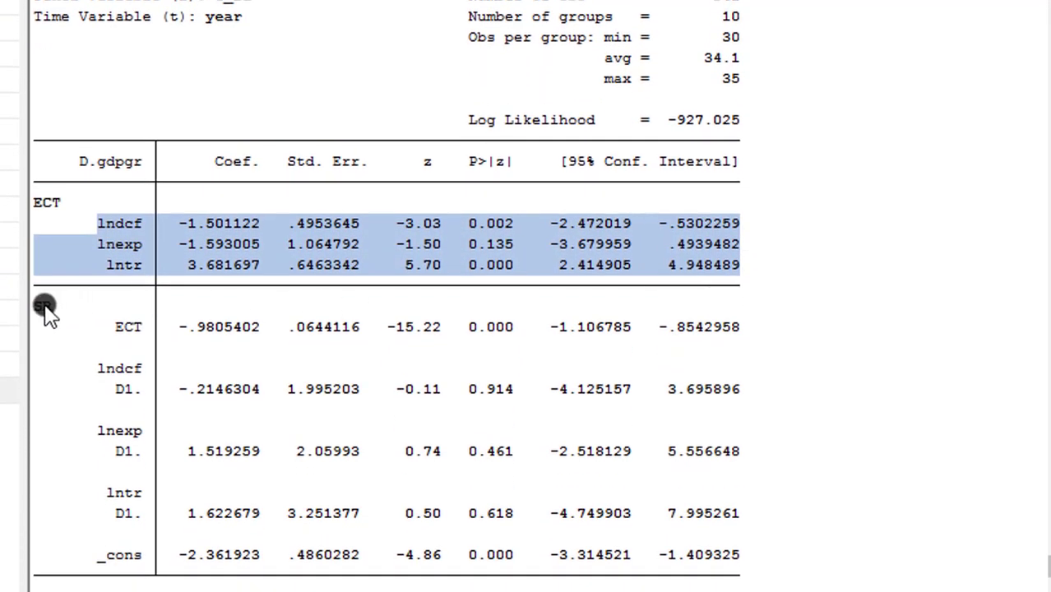
- Examine the short-run SR block of the regression output and compare it with the long-run ECT block
{"action": "double_click", "coordinate": [43, 346]}
{"action": "left_click_drag", "start_coordinate": [222, 305], "coordinate": [746, 559]}
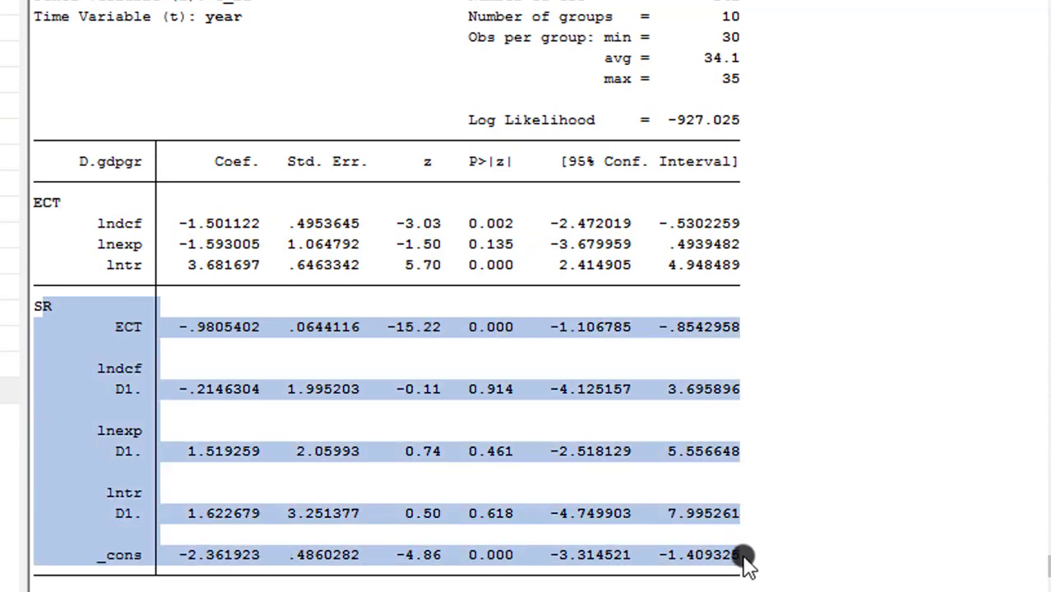
{"action": "left_click", "coordinate": [876, 450]}
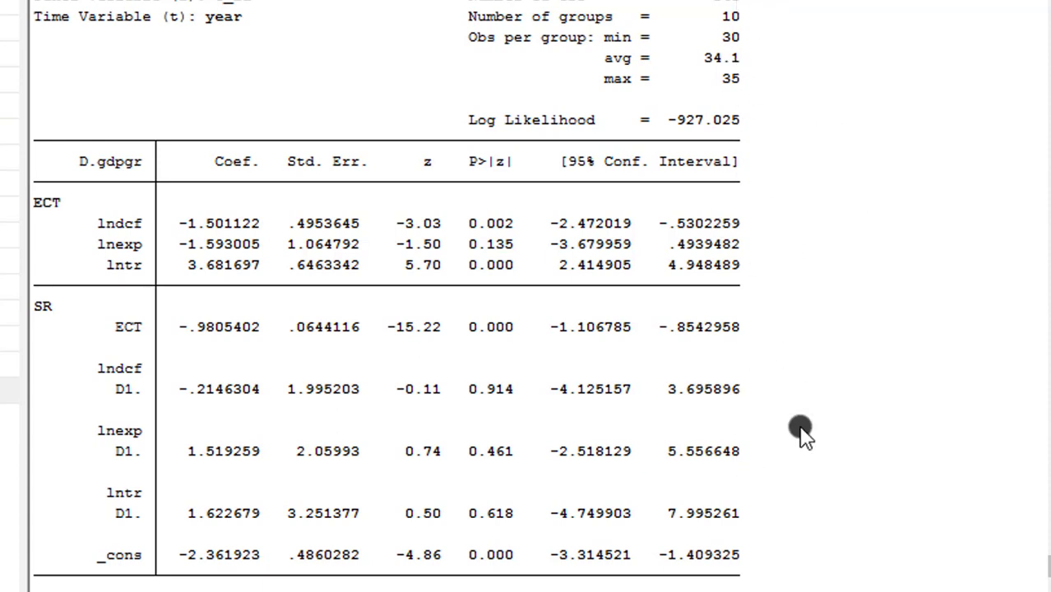
{"action": "left_click_drag", "start_coordinate": [86, 212], "coordinate": [757, 280]}
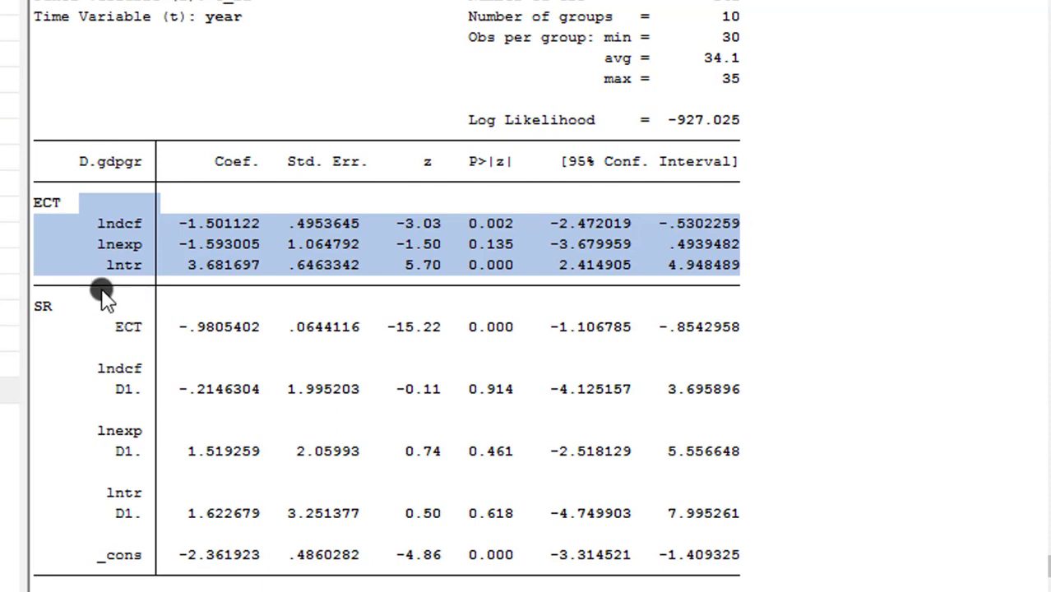
{"action": "left_click_drag", "start_coordinate": [88, 302], "coordinate": [753, 564]}
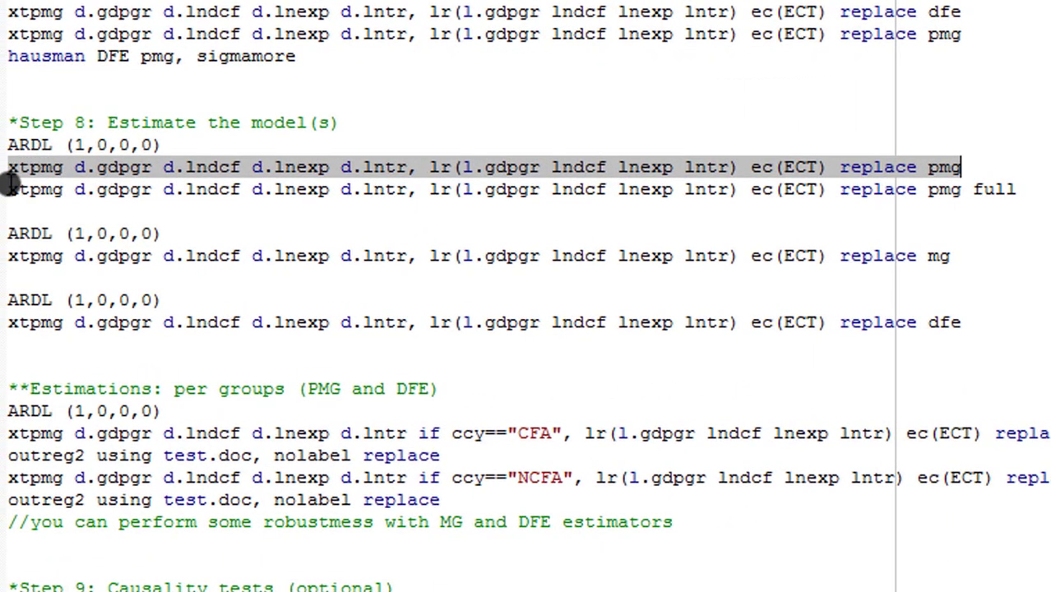
- Run only the second Step 8 xtpmg command, the one with the pmg full options
{"action": "left_click", "coordinate": [10, 188]}
{"action": "triple_click", "coordinate": [10, 189]}
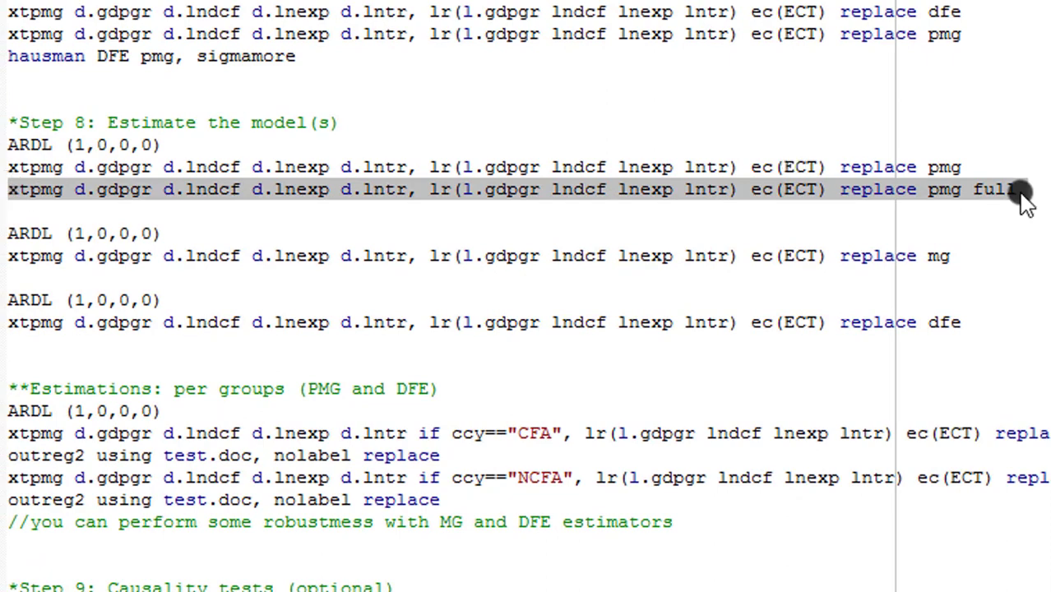
{"action": "key", "text": "ctrl+d"}
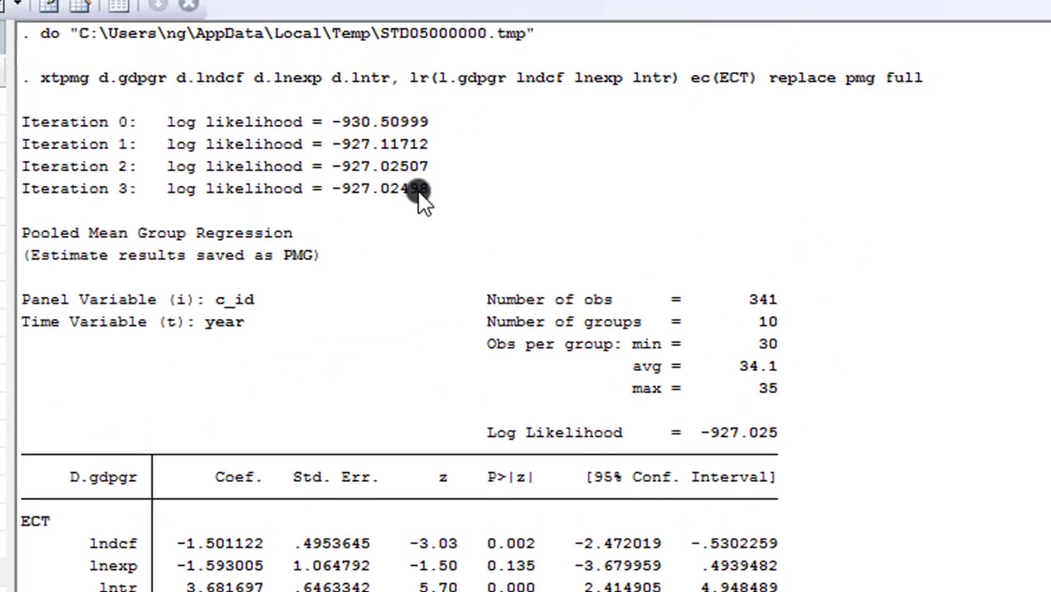
- Check the echoed pmg full command and the long-run ECT block in its output
{"action": "left_click_drag", "start_coordinate": [41, 80], "coordinate": [911, 87]}
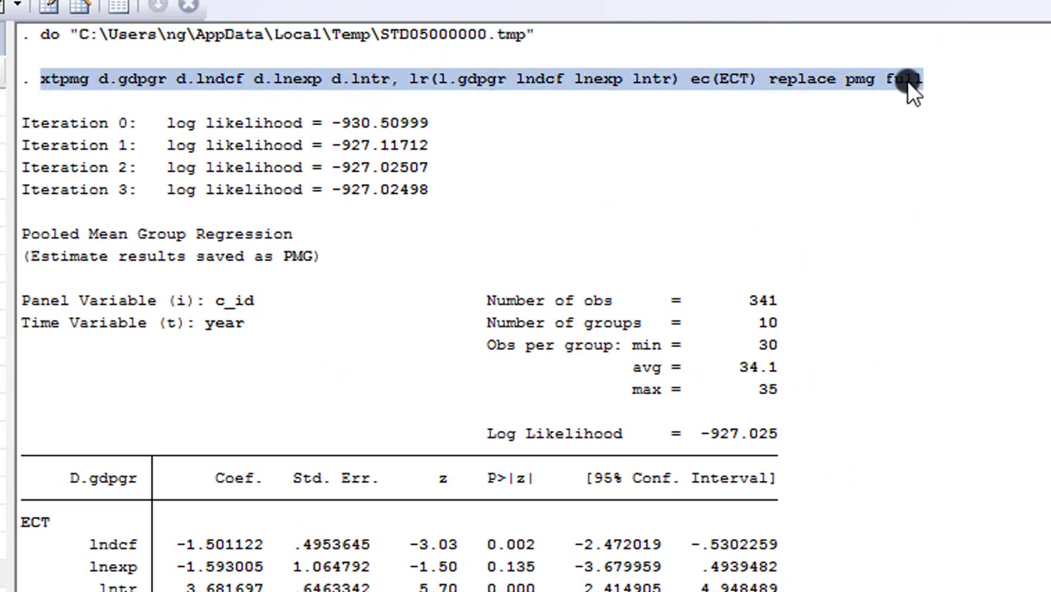
{"action": "left_click", "coordinate": [909, 87]}
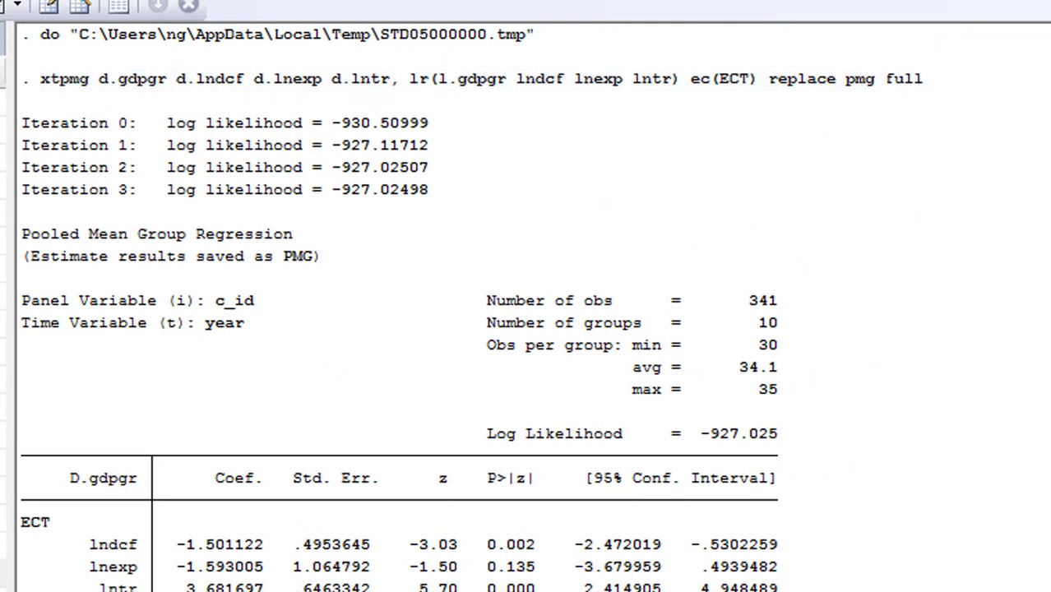
{"action": "scroll", "coordinate": [592, 469], "scroll_direction": "down", "scroll_amount": 5}
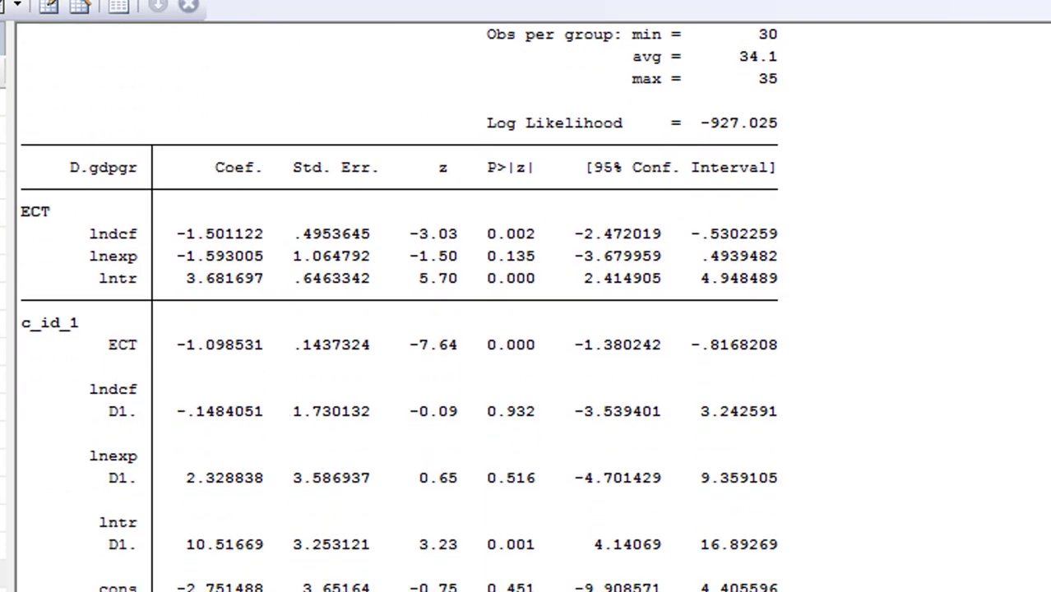
{"action": "left_click_drag", "start_coordinate": [33, 211], "coordinate": [788, 288]}
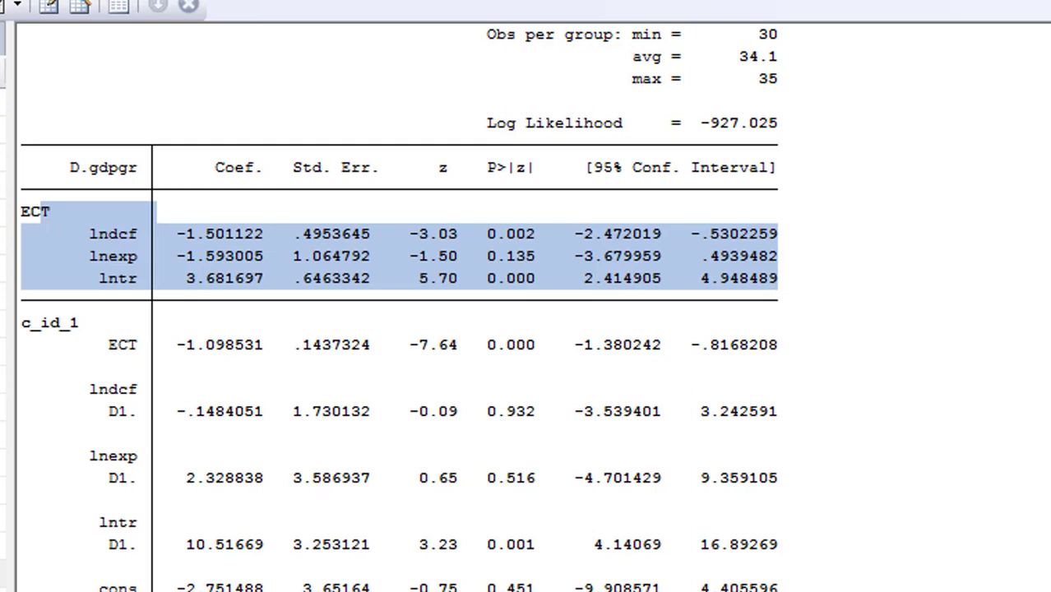
- Examine the short-run estimates and error correction terms for each panel, from c_id_1 through c_id_10
{"action": "scroll", "coordinate": [394, 411], "scroll_direction": "down", "scroll_amount": 1}
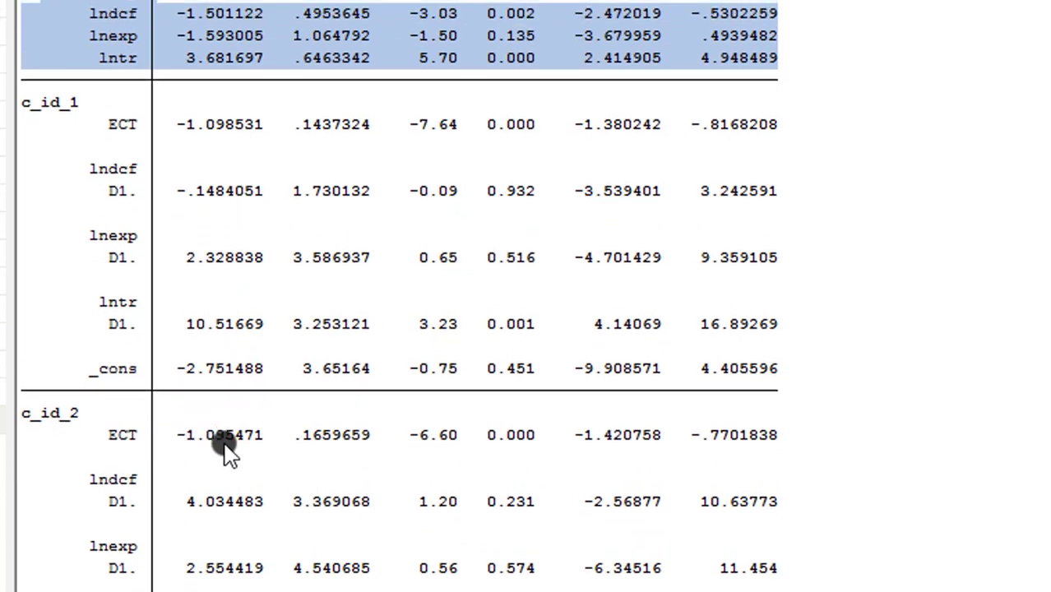
{"action": "left_click", "coordinate": [191, 88]}
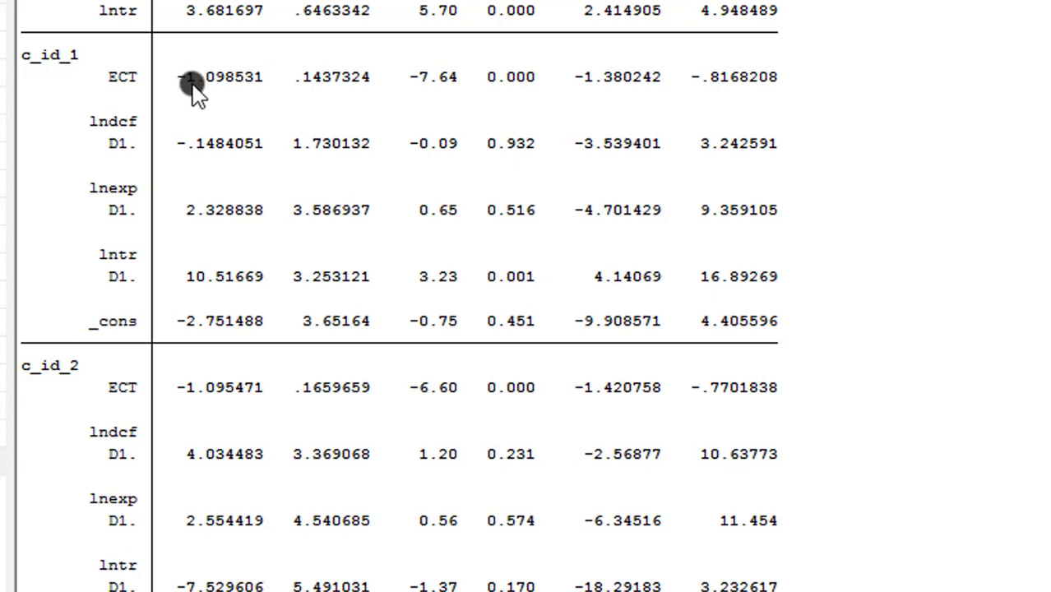
{"action": "scroll", "coordinate": [358, 165], "scroll_direction": "down", "scroll_amount": 3}
{"action": "scroll", "coordinate": [358, 164], "scroll_direction": "up", "scroll_amount": 2}
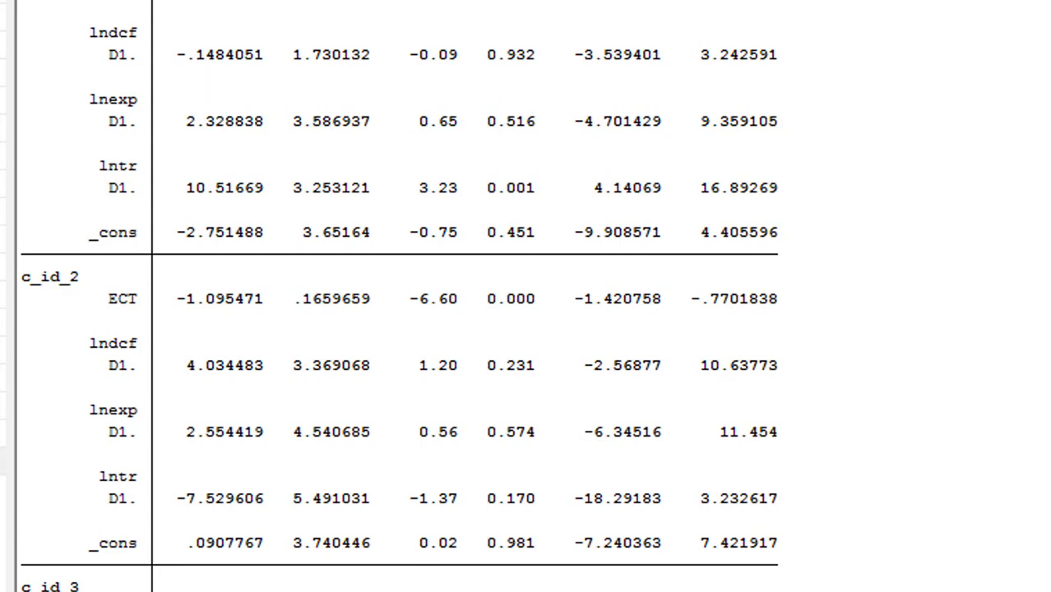
{"action": "scroll", "coordinate": [399, 297], "scroll_direction": "down", "scroll_amount": 7}
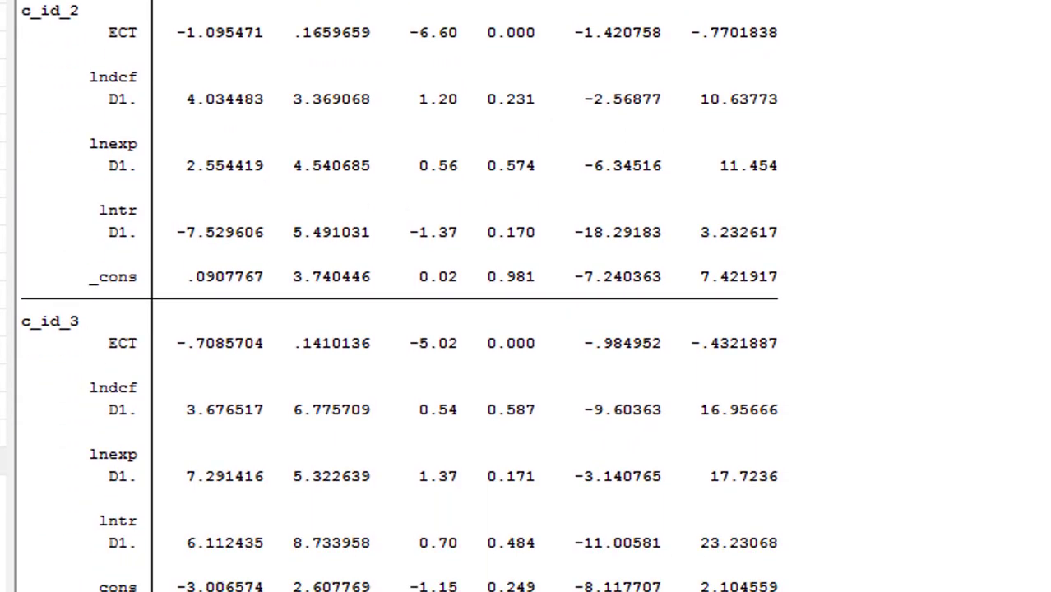
{"action": "scroll", "coordinate": [399, 298], "scroll_direction": "down", "scroll_amount": 7}
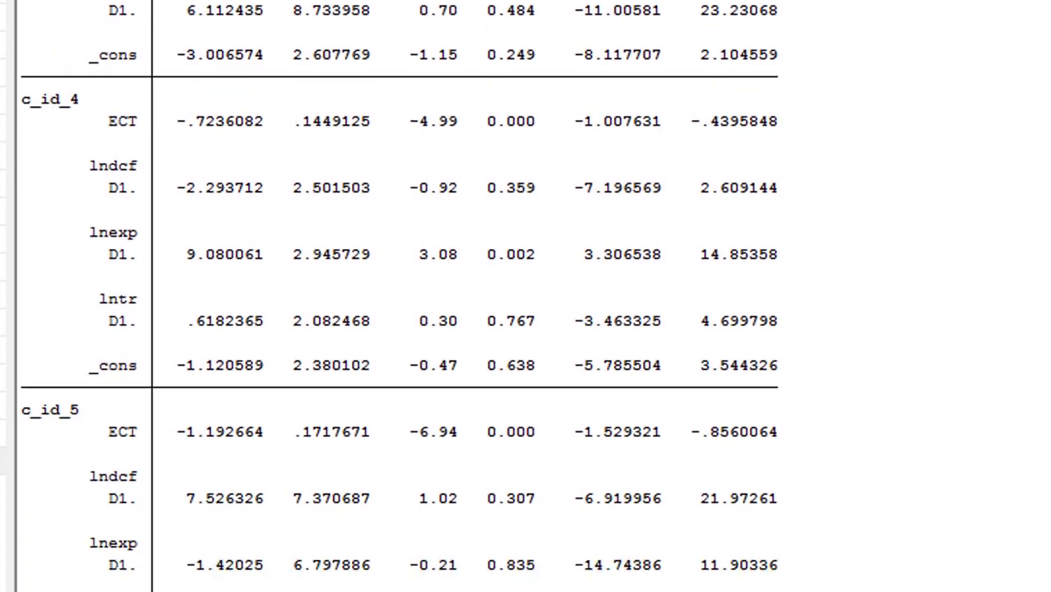
{"action": "scroll", "coordinate": [399, 297], "scroll_direction": "down", "scroll_amount": 10}
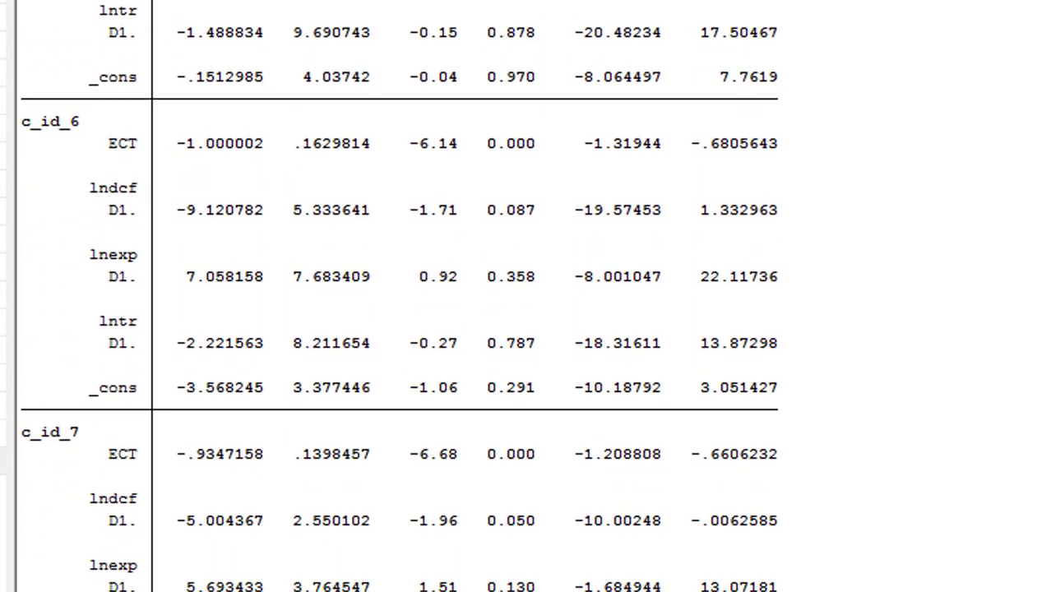
{"action": "scroll", "coordinate": [398, 297], "scroll_direction": "down", "scroll_amount": 4}
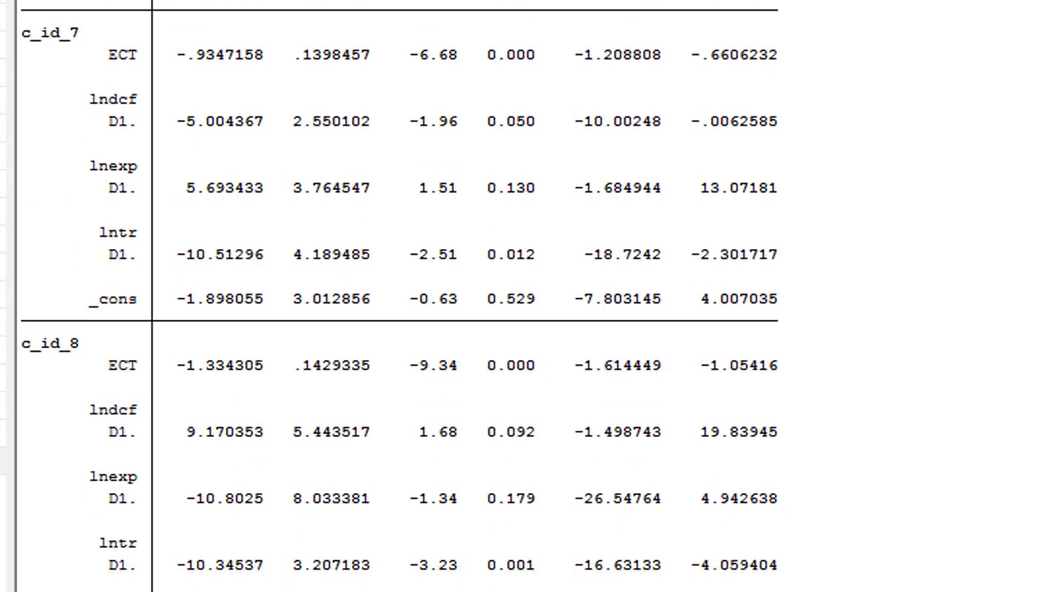
{"action": "scroll", "coordinate": [399, 297], "scroll_direction": "down", "scroll_amount": 9}
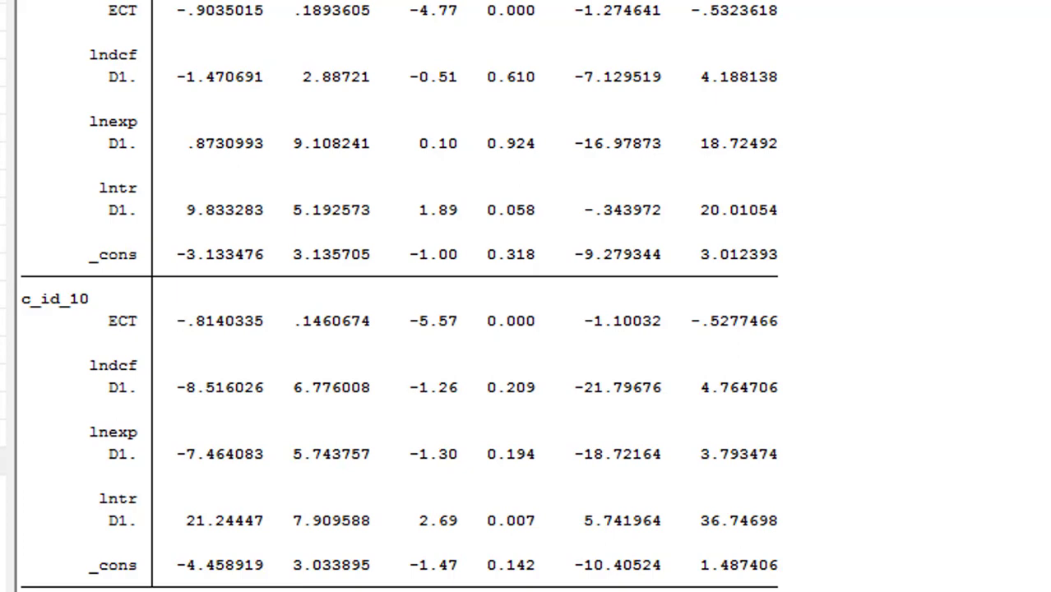
{"action": "scroll", "coordinate": [398, 298], "scroll_direction": "up", "scroll_amount": 8}
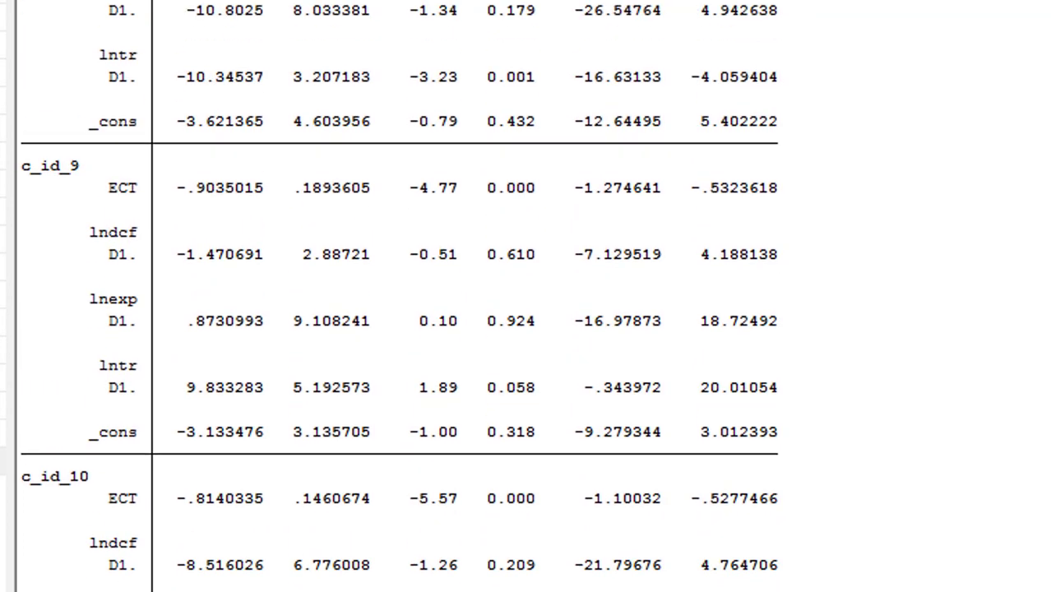
{"action": "scroll", "coordinate": [399, 297], "scroll_direction": "up", "scroll_amount": 5}
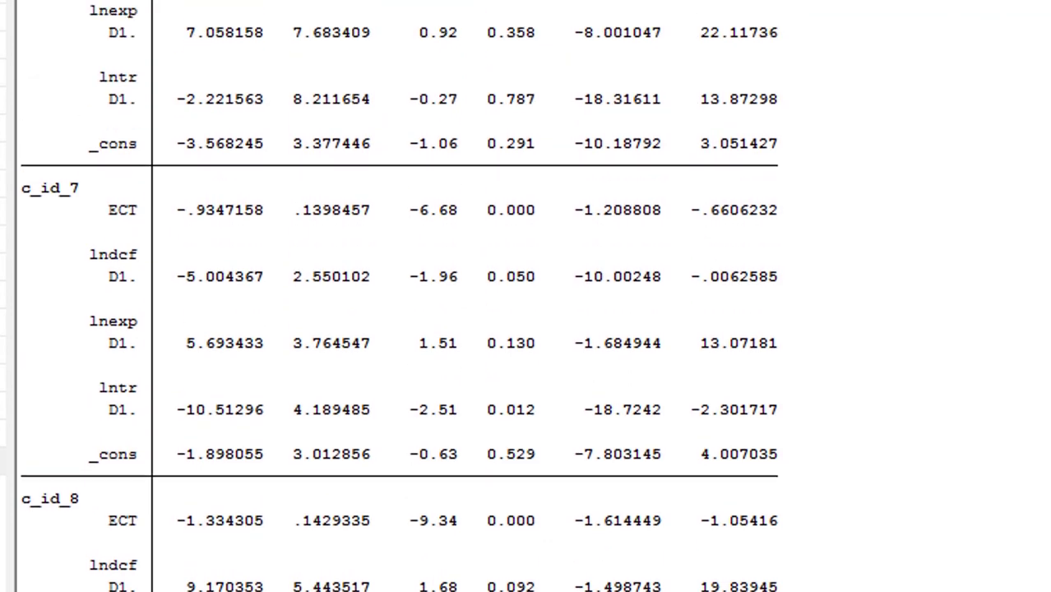
- Review the country-specific error correction and short-run estimates from c_id_7 back up to c_id_1 in the pmg full output
{"action": "scroll", "coordinate": [399, 298], "scroll_direction": "up", "scroll_amount": 9}
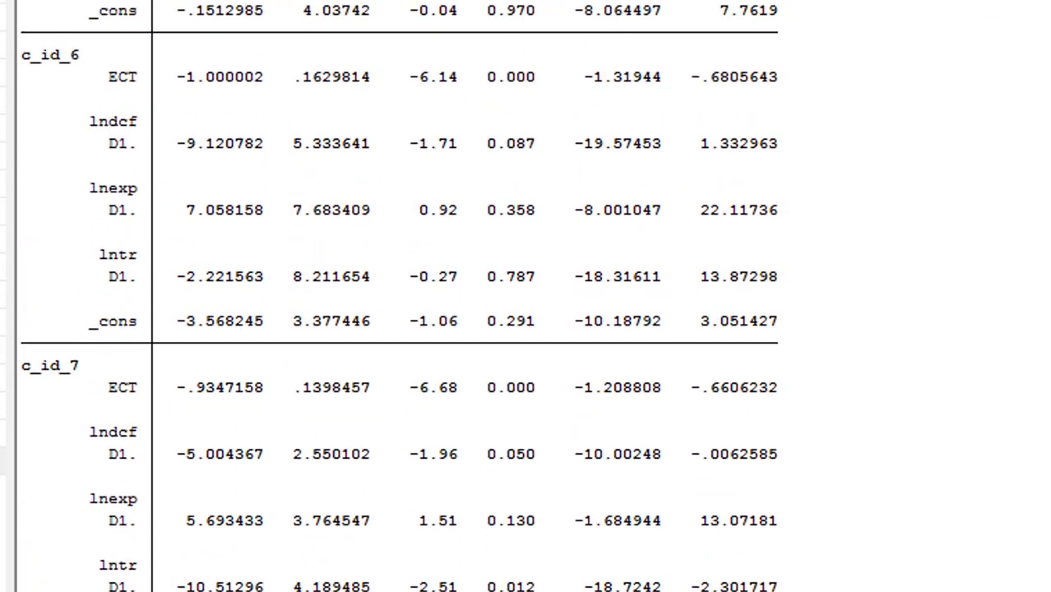
{"action": "scroll", "coordinate": [399, 298], "scroll_direction": "up", "scroll_amount": 7}
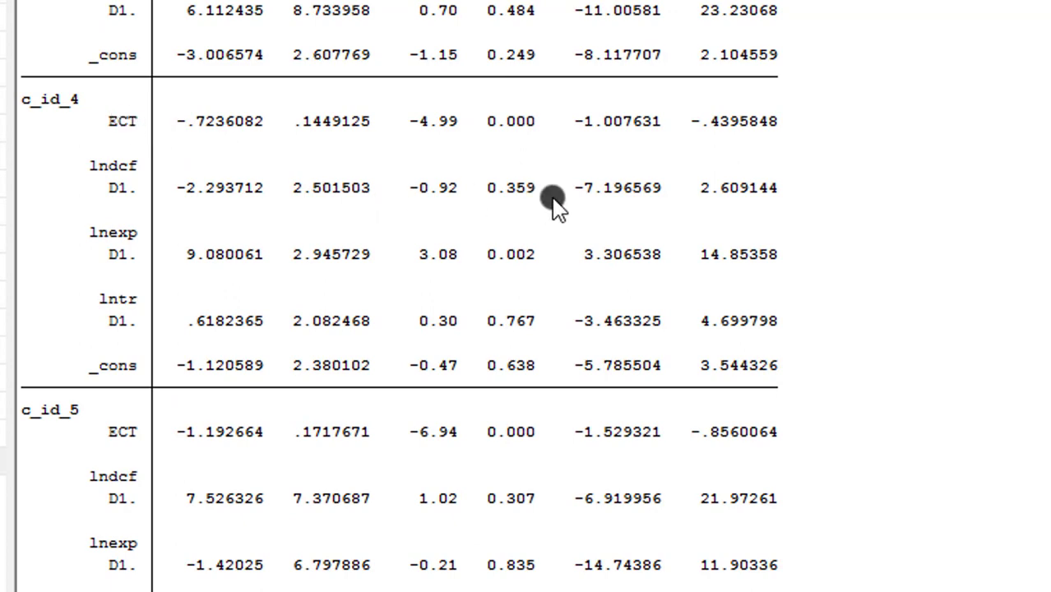
{"action": "scroll", "coordinate": [445, 160], "scroll_direction": "up", "scroll_amount": 7}
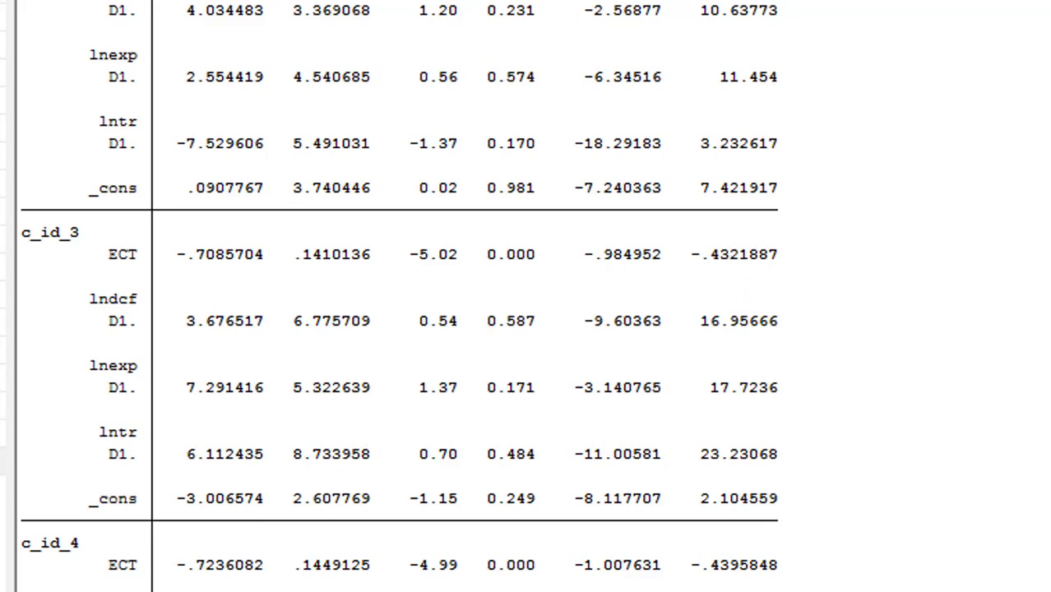
{"action": "scroll", "coordinate": [399, 296], "scroll_direction": "up", "scroll_amount": 6}
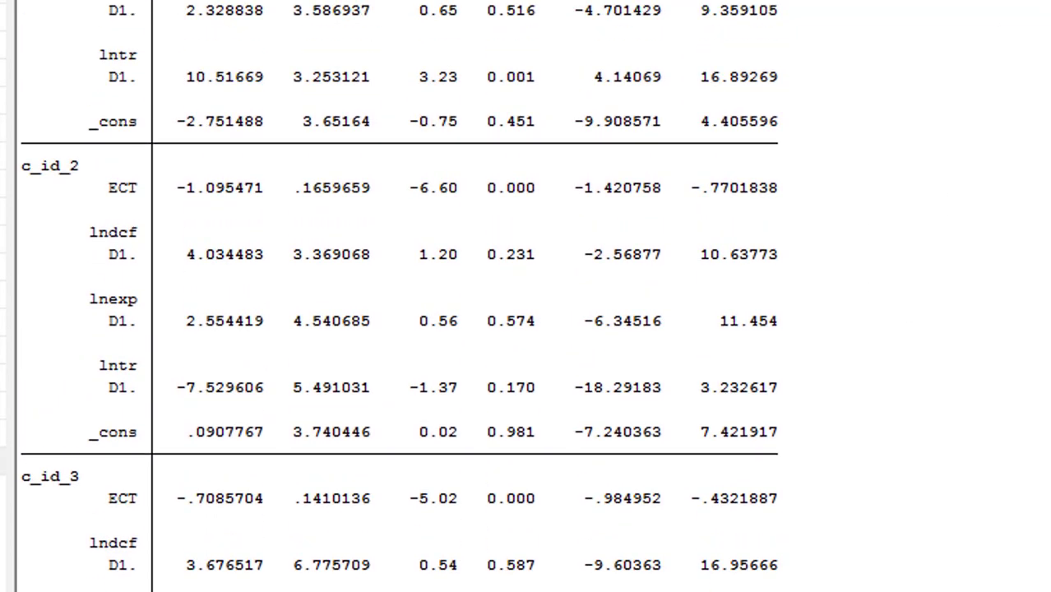
{"action": "scroll", "coordinate": [399, 296], "scroll_direction": "up", "scroll_amount": 2}
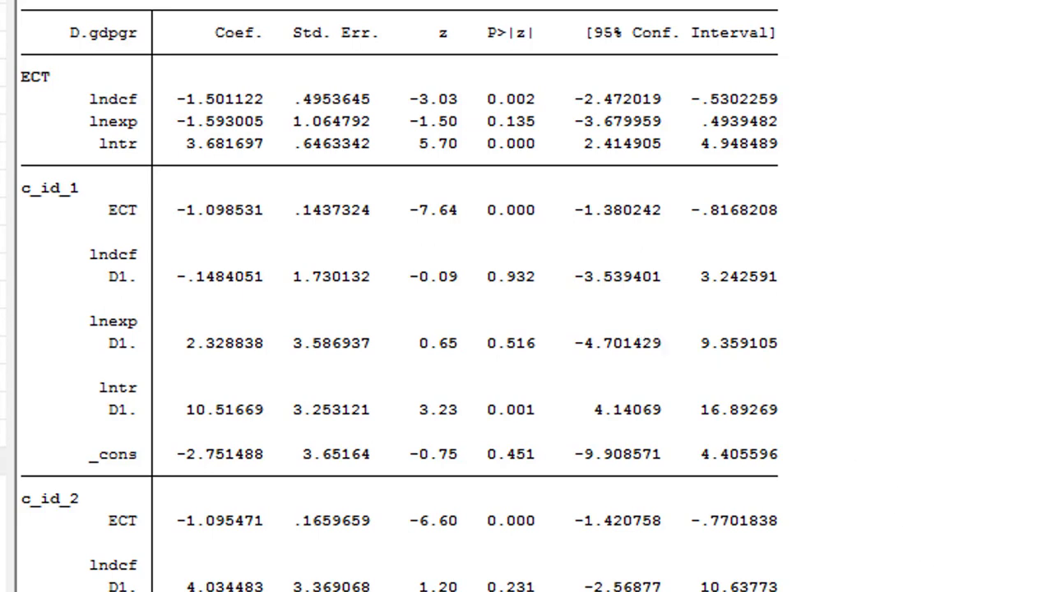
{"action": "scroll", "coordinate": [399, 297], "scroll_direction": "down", "scroll_amount": 3}
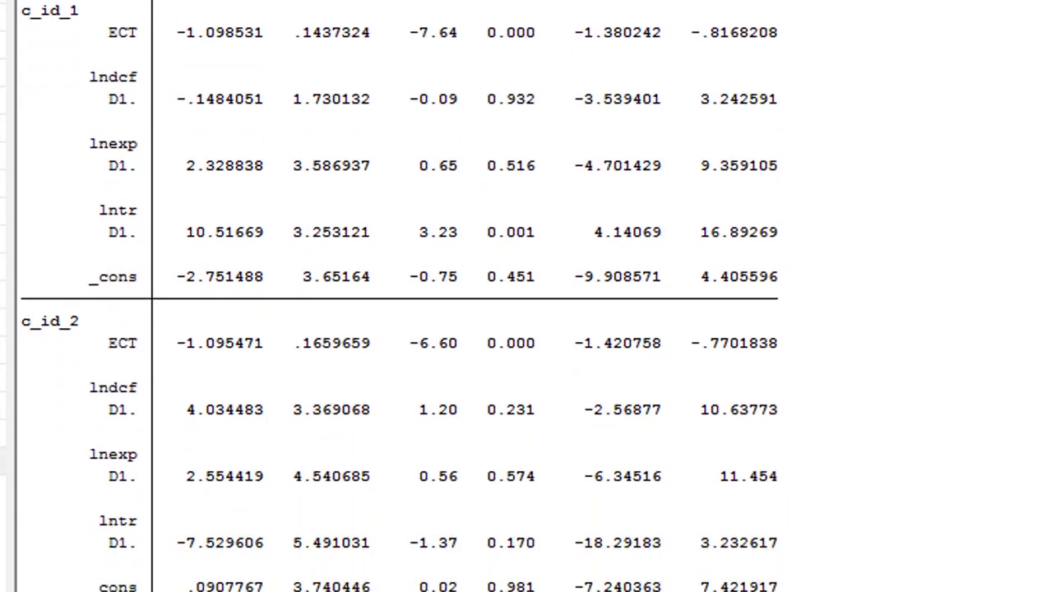
{"action": "scroll", "coordinate": [399, 296], "scroll_direction": "down", "scroll_amount": 1}
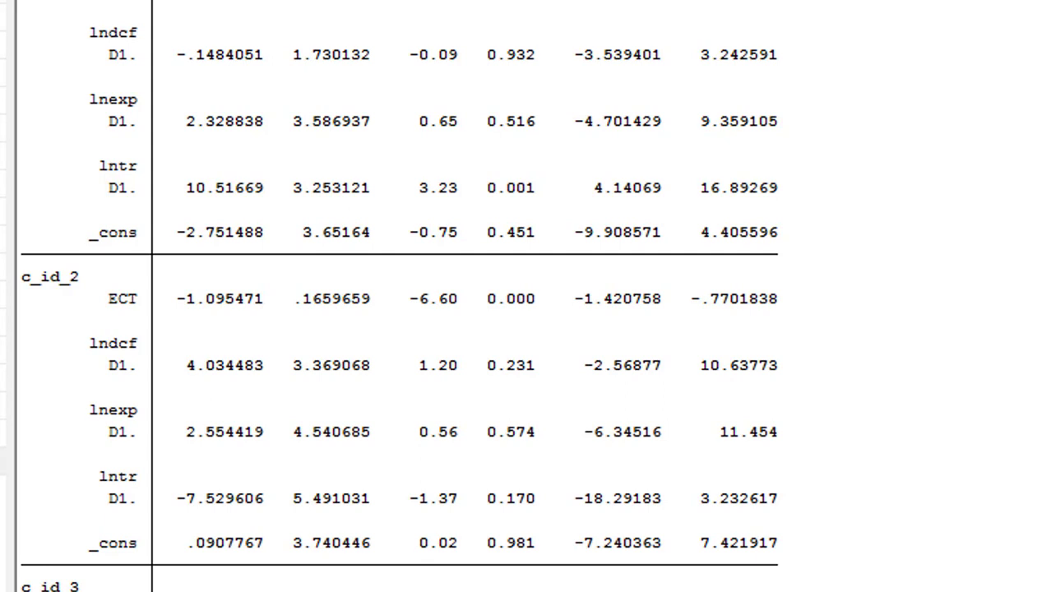
- Check the header and the common long-run ECT block of the pmg full output against the c_id_1 short-run block
{"action": "scroll", "coordinate": [288, 189], "scroll_direction": "up", "scroll_amount": 5}
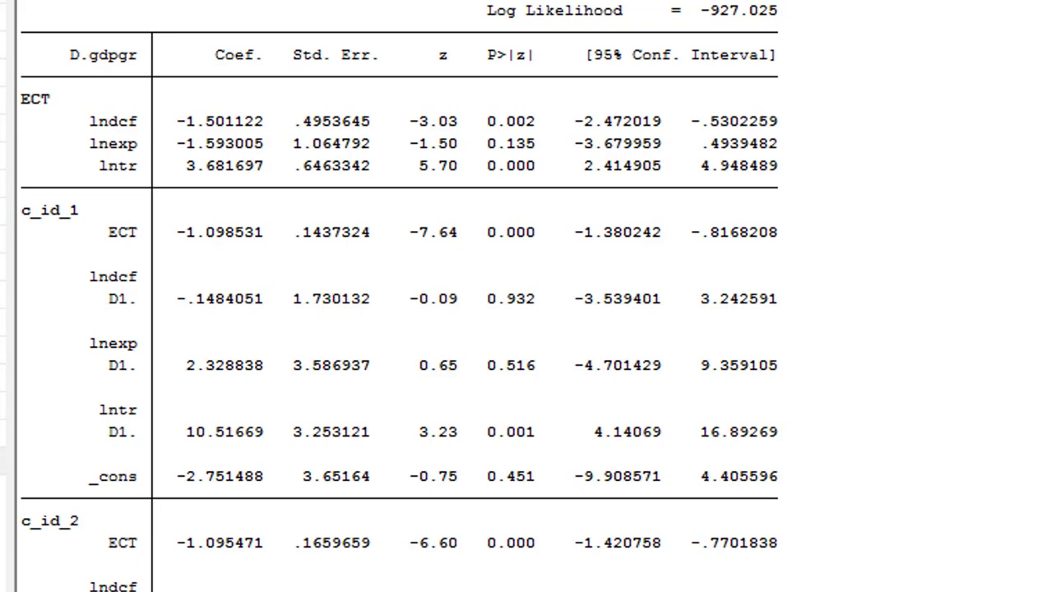
{"action": "scroll", "coordinate": [399, 296], "scroll_direction": "up", "scroll_amount": 5}
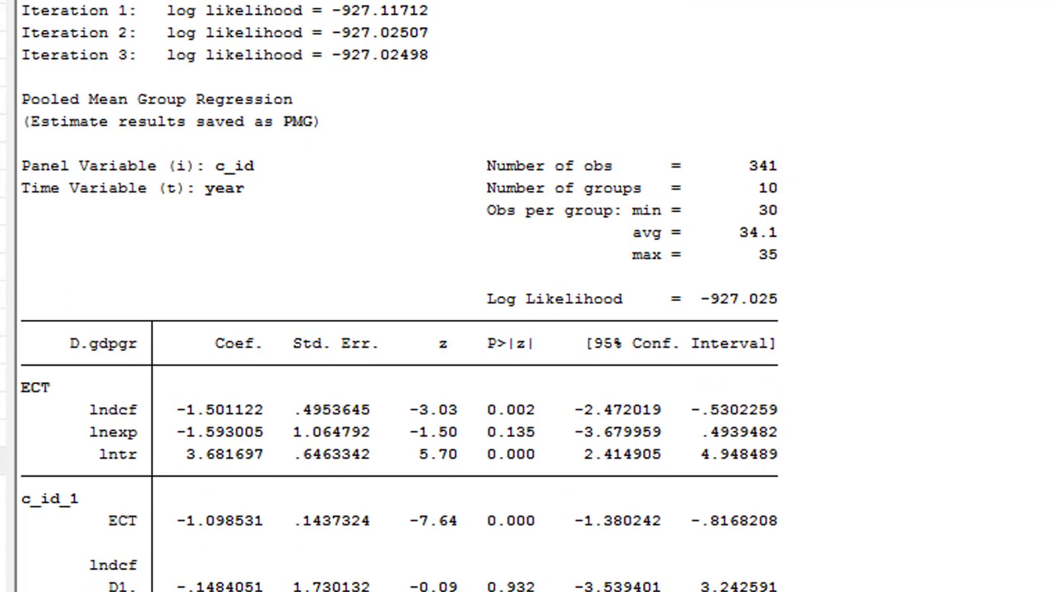
{"action": "scroll", "coordinate": [399, 298], "scroll_direction": "down", "scroll_amount": 5}
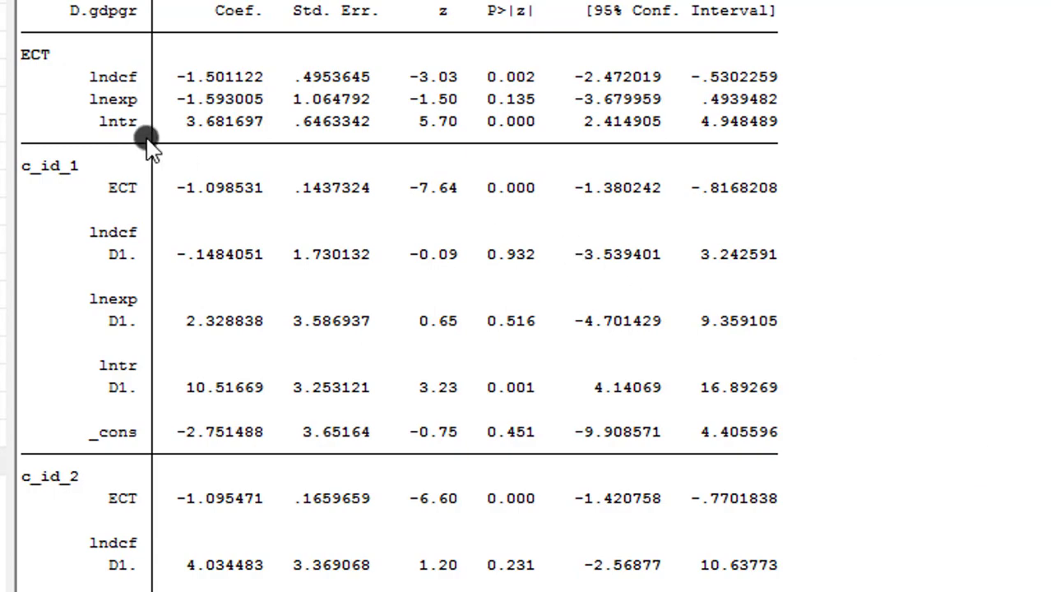
{"action": "left_click_drag", "start_coordinate": [24, 49], "coordinate": [781, 126]}
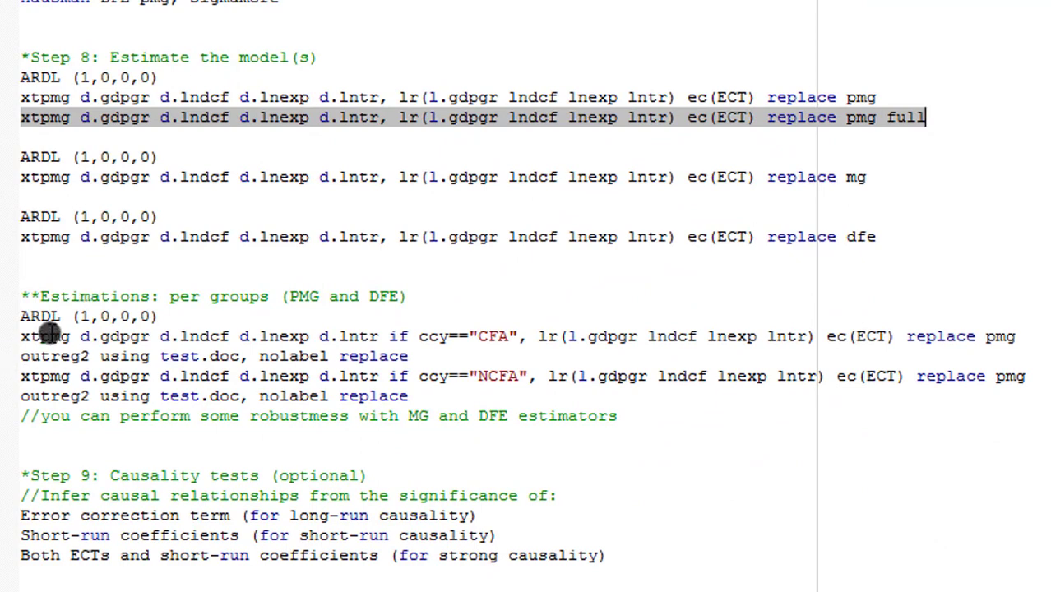
- Run the per-group xtpmg pmg command for ccy=="CFA" and examine its long-run ECT and short-run SR blocks
{"action": "left_click", "coordinate": [23, 336]}
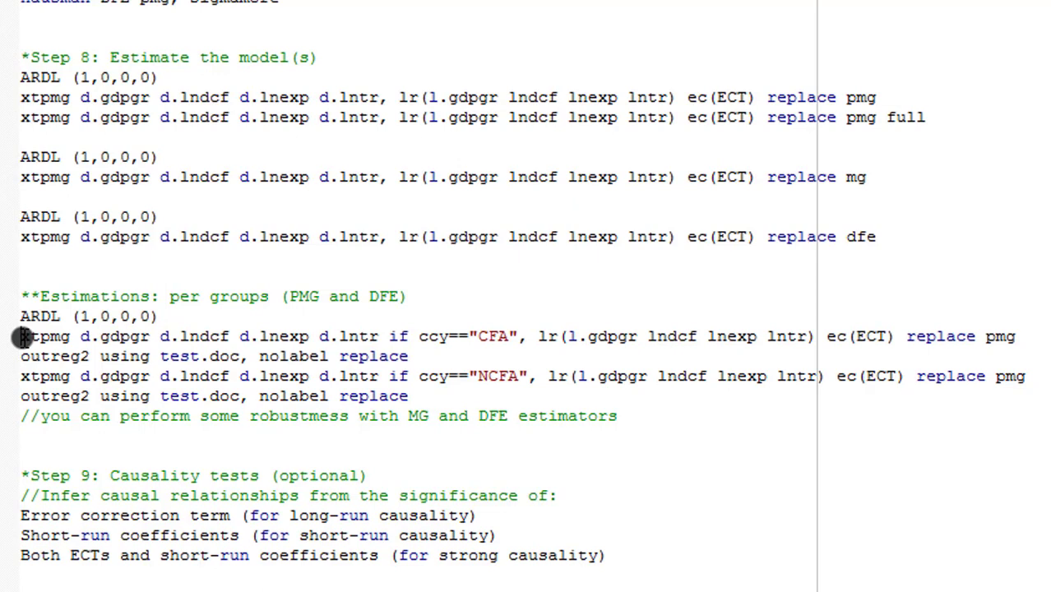
{"action": "left_click", "coordinate": [23, 336]}
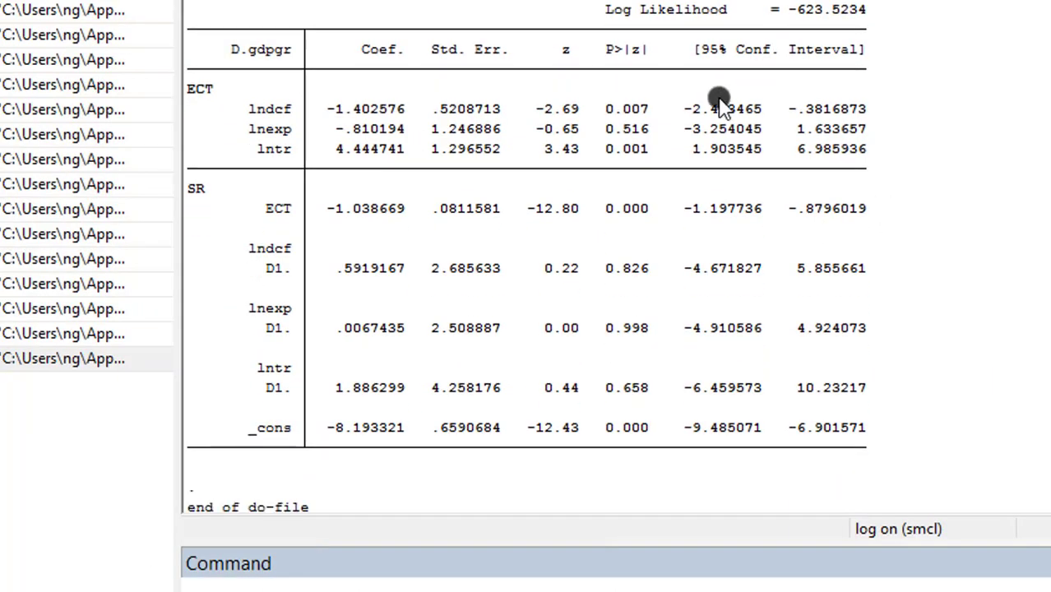
{"action": "left_click_drag", "start_coordinate": [199, 89], "coordinate": [864, 156]}
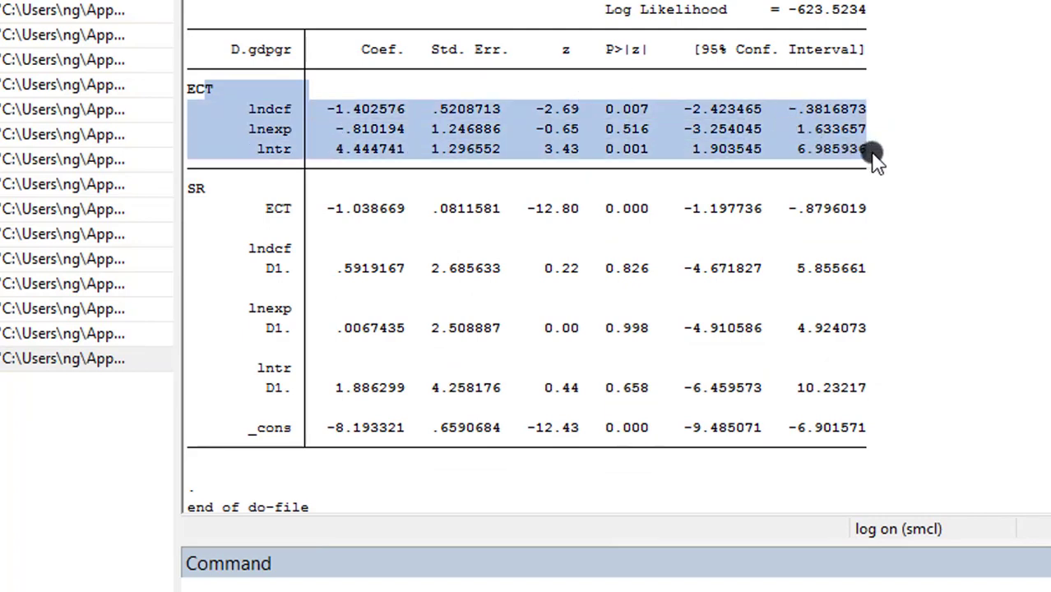
{"action": "left_click", "coordinate": [222, 192]}
{"action": "left_click_drag", "start_coordinate": [549, 232], "coordinate": [886, 437]}
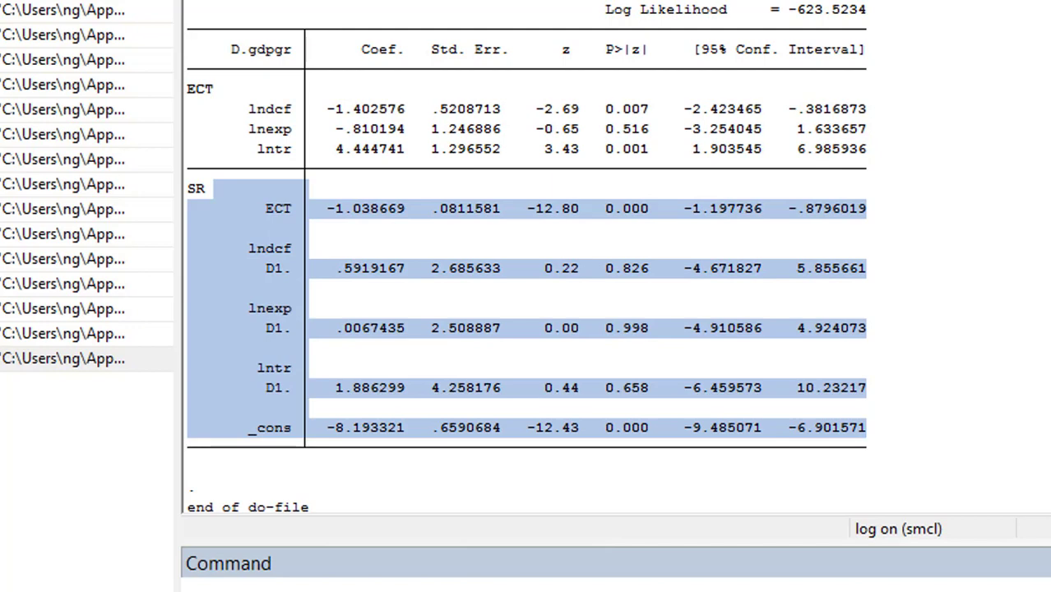
{"action": "scroll", "coordinate": [526, 258], "scroll_direction": "up", "scroll_amount": 5}
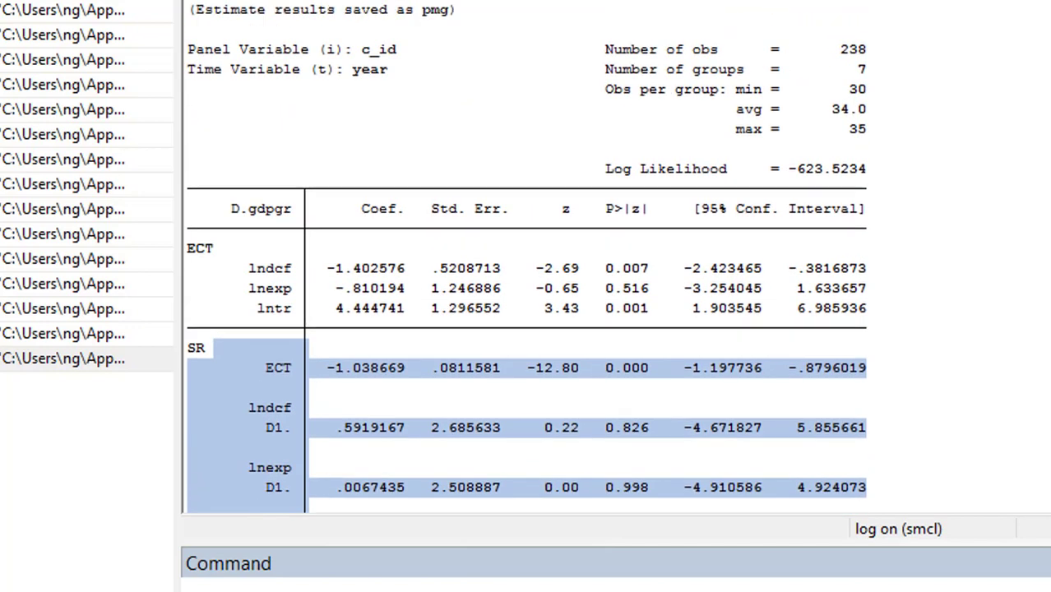
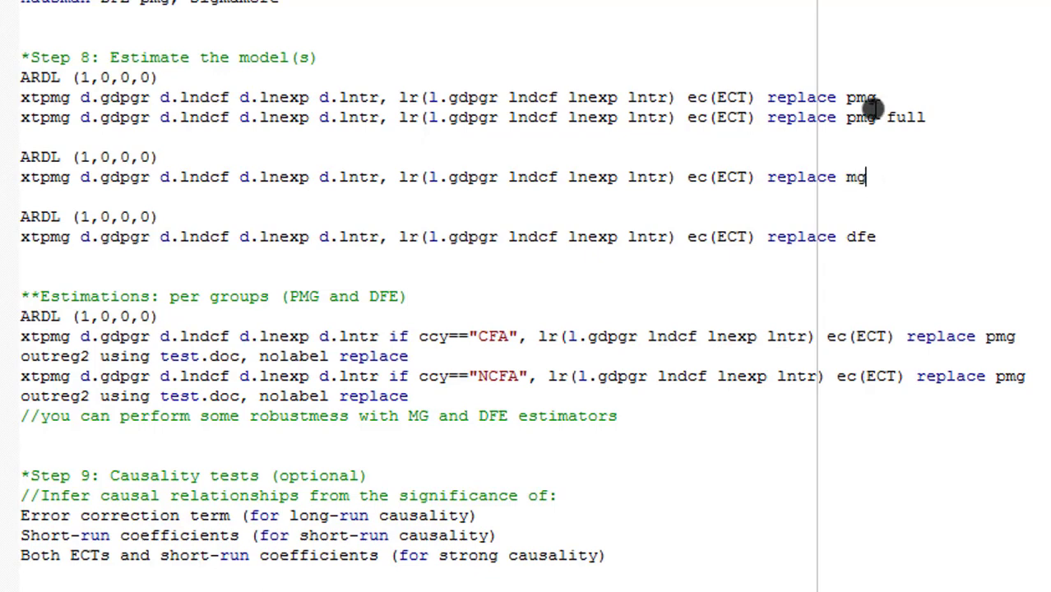
- Run only the Step 8 xtpmg command with the mg option and examine its long-run and short-run estimates
{"action": "left_click", "coordinate": [870, 174]}
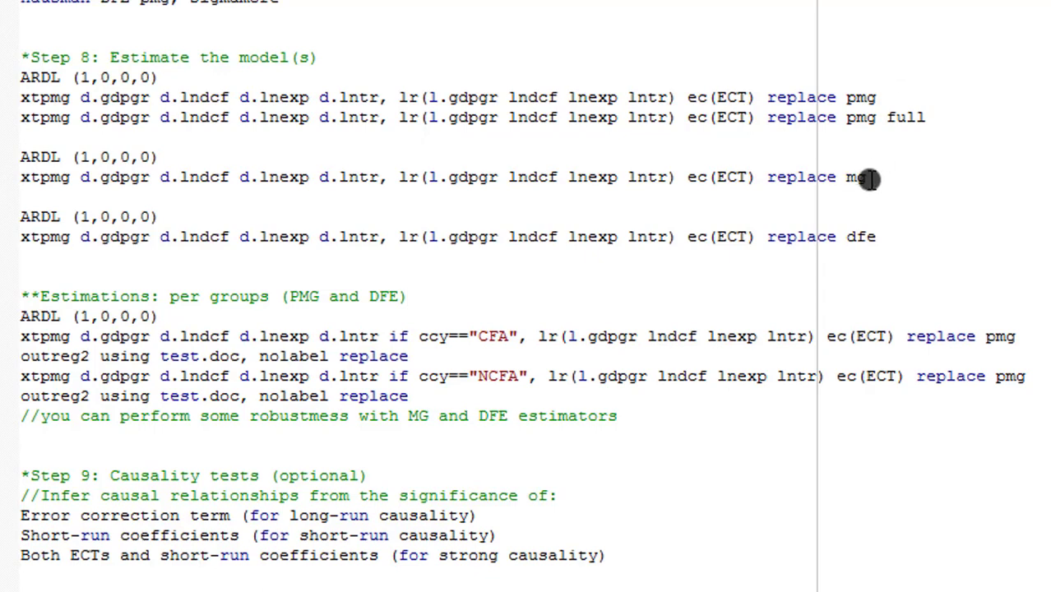
{"action": "left_click", "coordinate": [875, 239]}
{"action": "triple_click", "coordinate": [24, 177]}
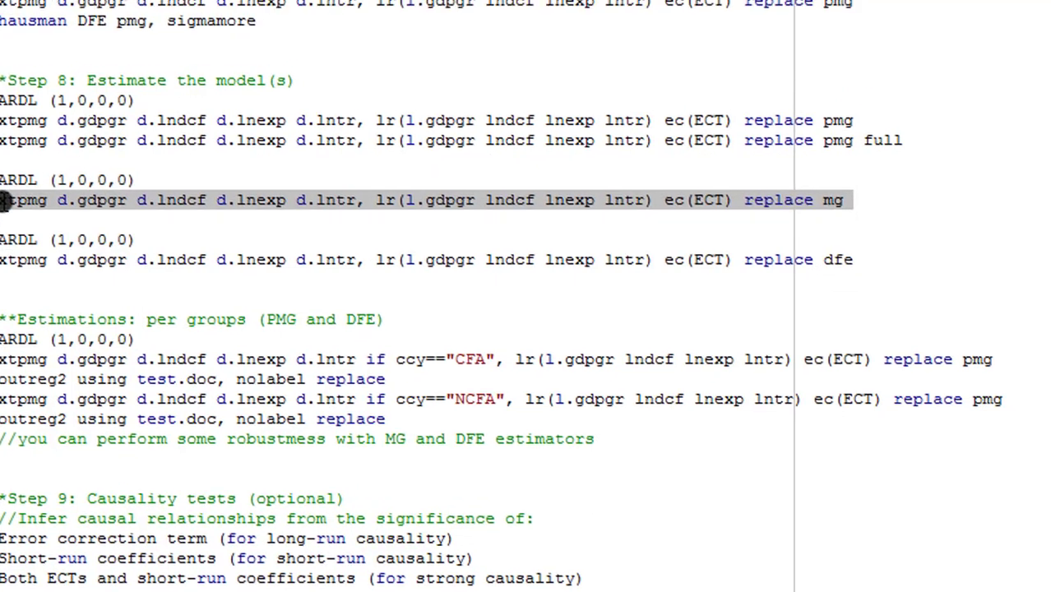
{"action": "key", "text": "ctrl+d"}
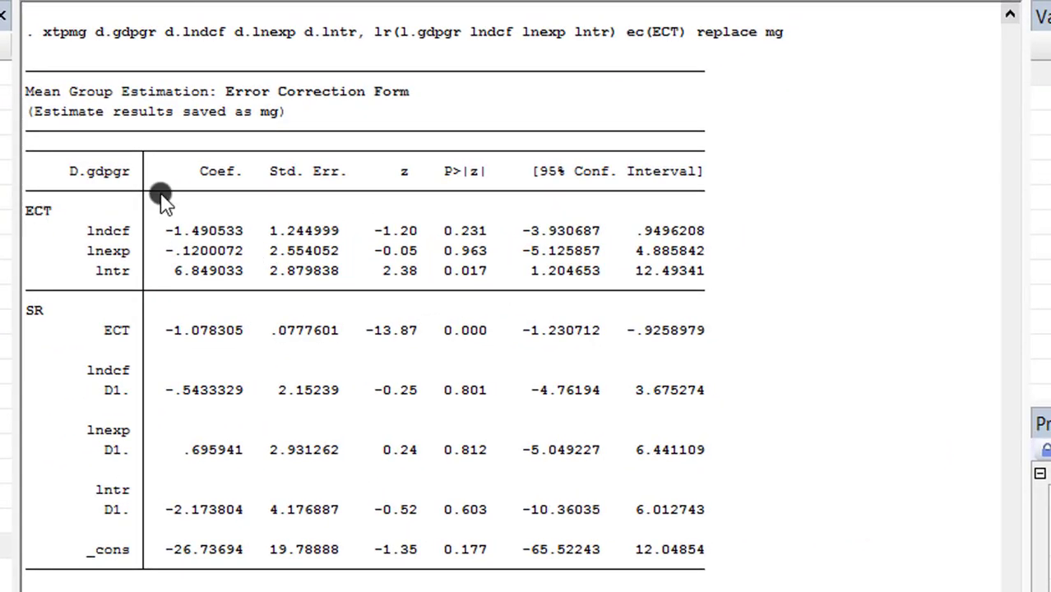
{"action": "left_click_drag", "start_coordinate": [160, 196], "coordinate": [727, 279]}
{"action": "left_click", "coordinate": [105, 336]}
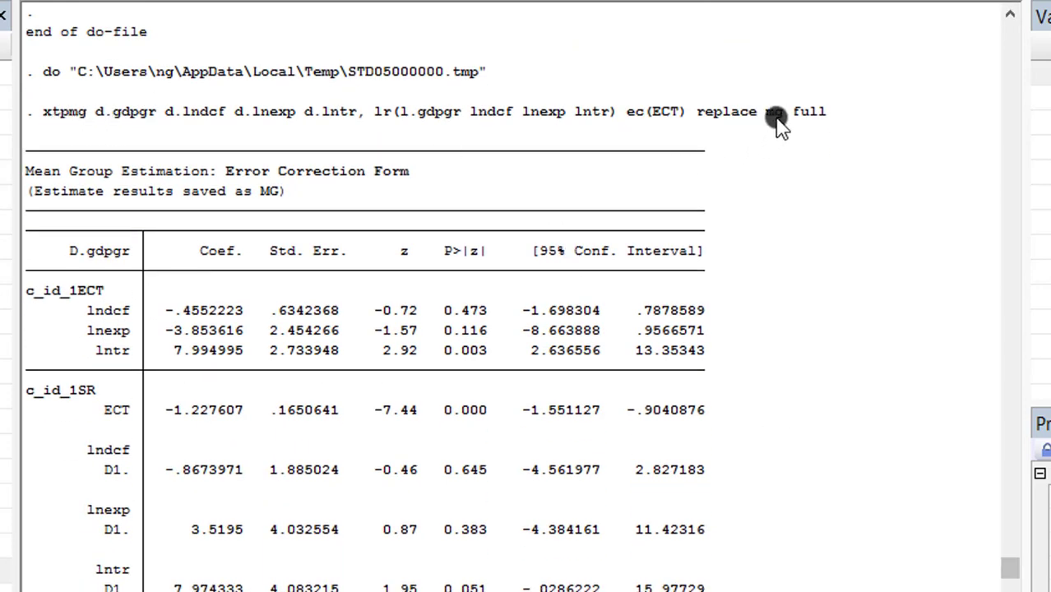
- Examine the country-specific long-run ECT and short-run SR blocks for c_id_1 through c_id_3 in the mg full output
{"action": "scroll", "coordinate": [864, 579], "scroll_direction": "down", "scroll_amount": 2}
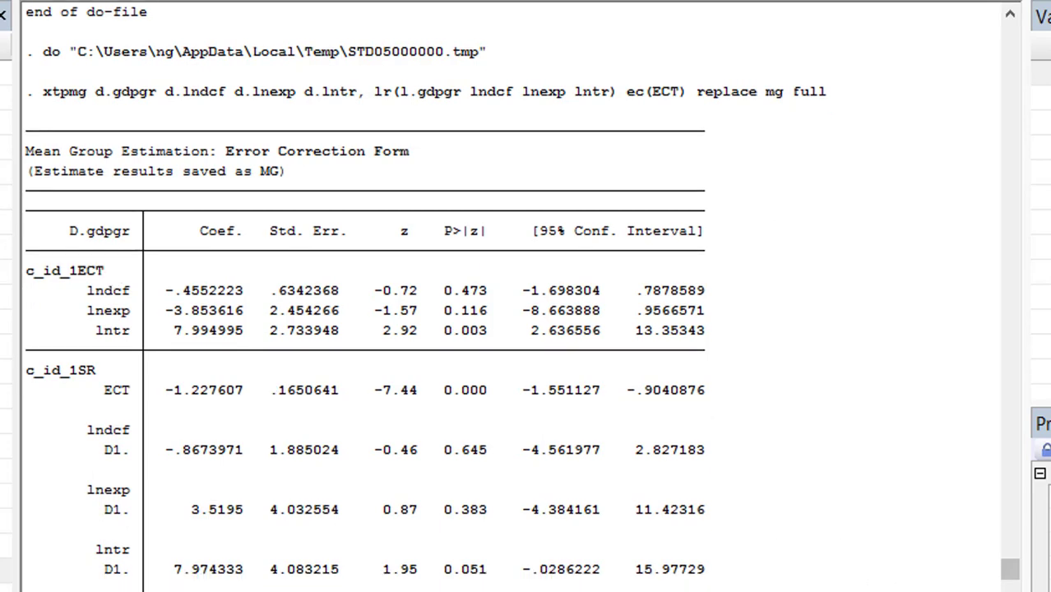
{"action": "scroll", "coordinate": [365, 329], "scroll_direction": "down", "scroll_amount": 3}
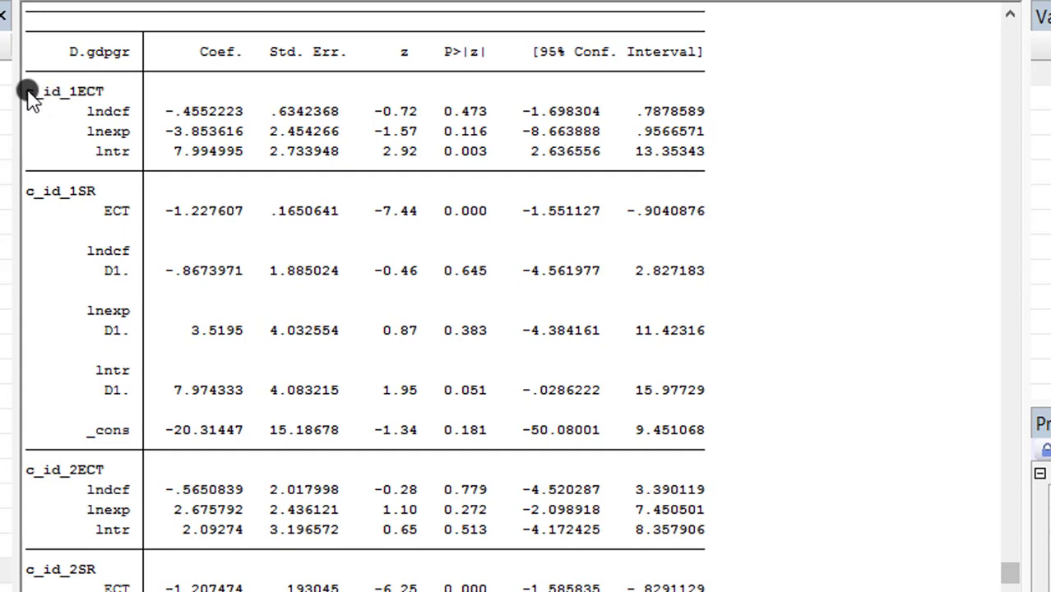
{"action": "left_click_drag", "start_coordinate": [28, 92], "coordinate": [699, 158]}
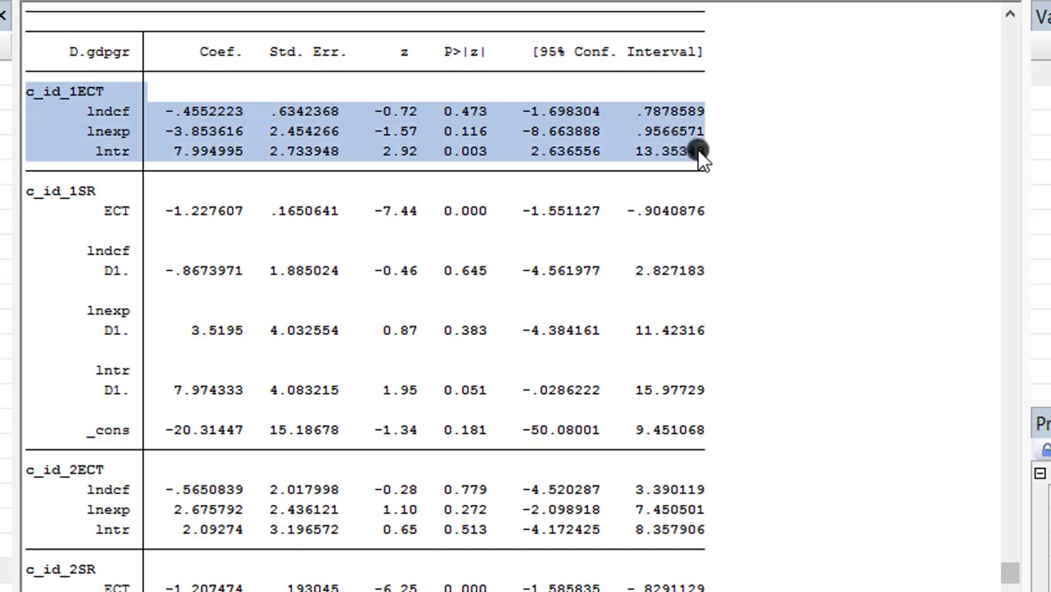
{"action": "left_click", "coordinate": [390, 251]}
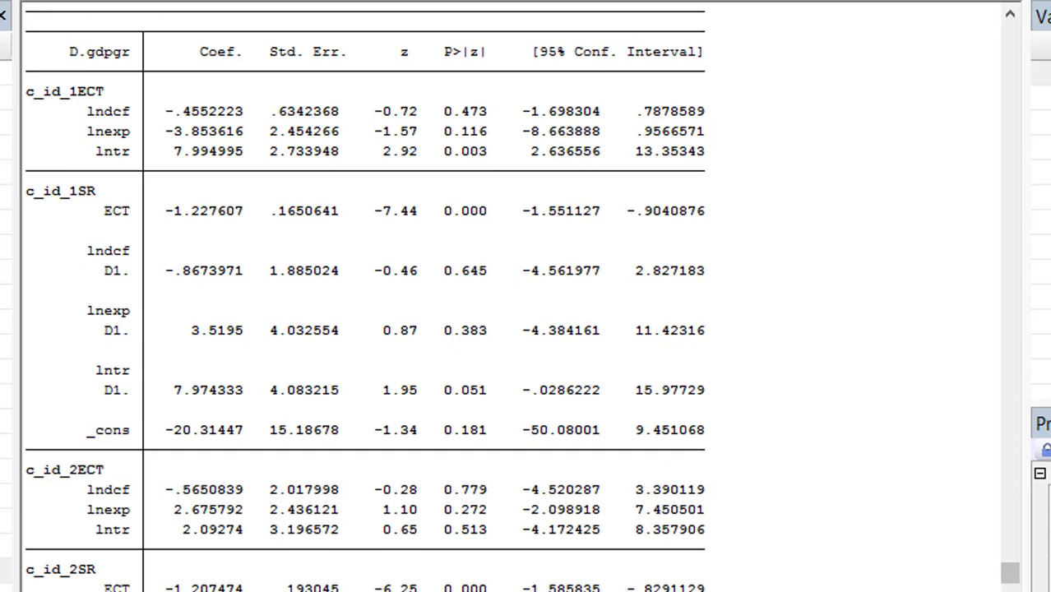
{"action": "scroll", "coordinate": [366, 296], "scroll_direction": "down", "scroll_amount": 5}
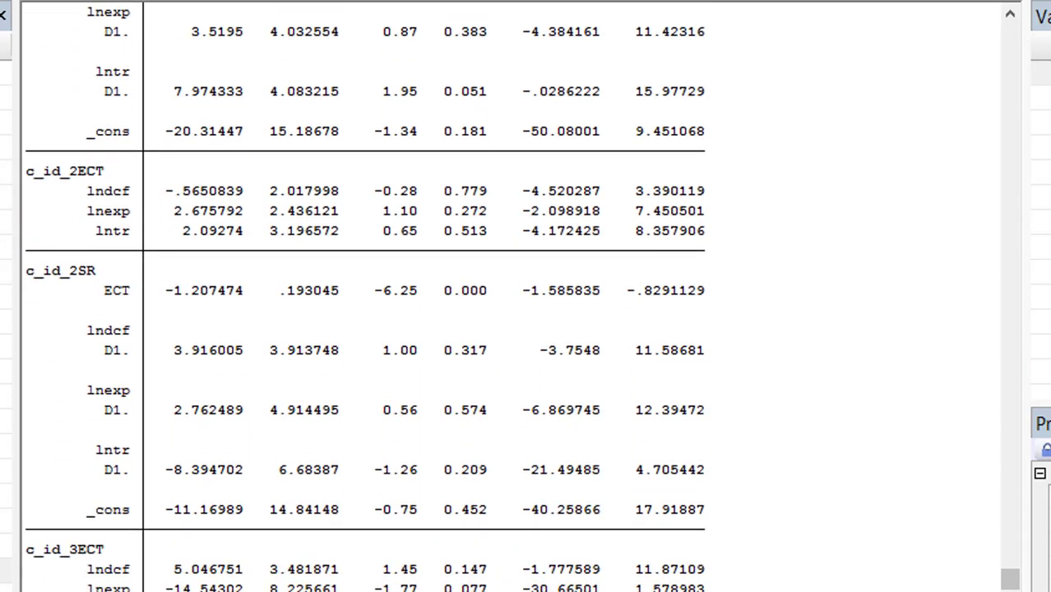
{"action": "scroll", "coordinate": [365, 296], "scroll_direction": "down", "scroll_amount": 1}
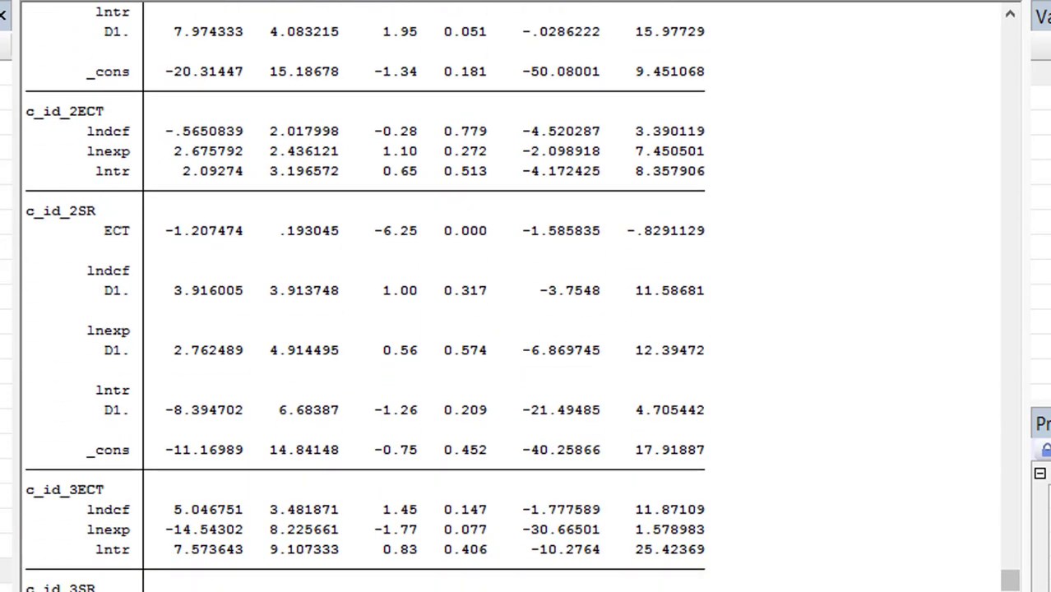
{"action": "scroll", "coordinate": [365, 296], "scroll_direction": "down", "scroll_amount": 2}
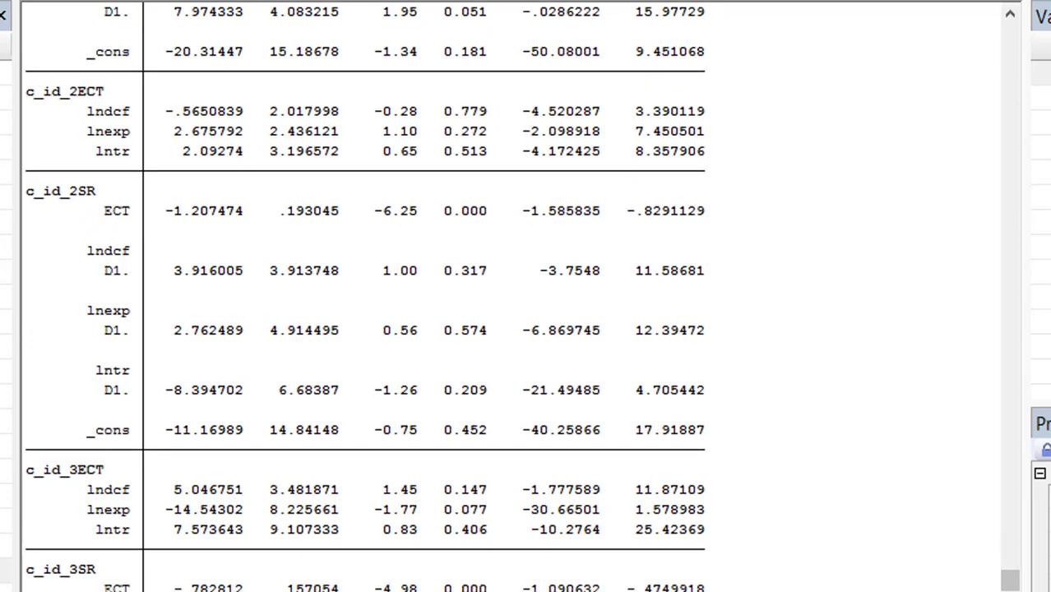
{"action": "scroll", "coordinate": [365, 300], "scroll_direction": "down", "scroll_amount": 1}
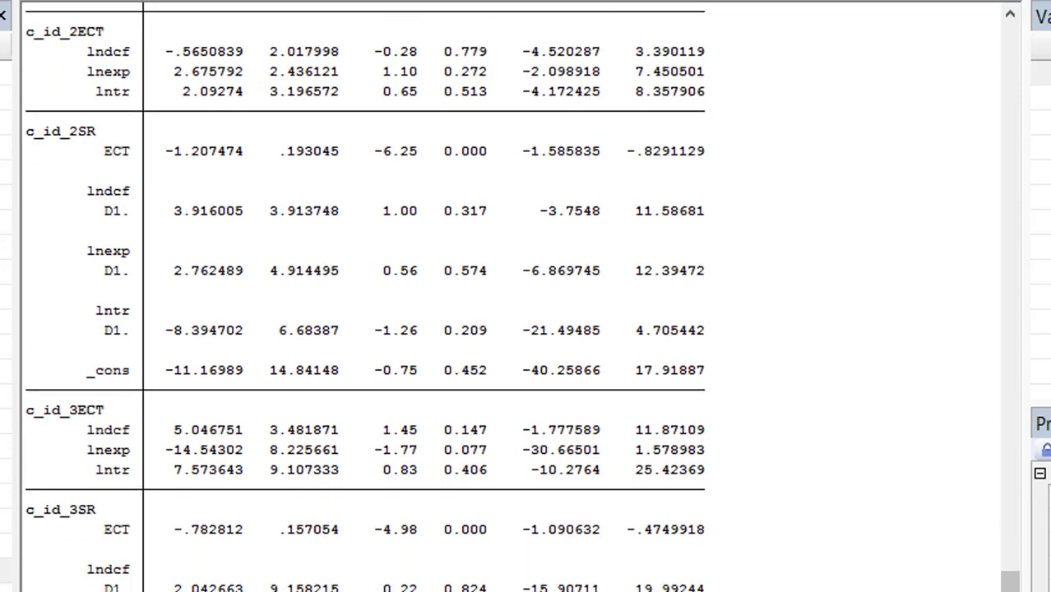
{"action": "scroll", "coordinate": [366, 299], "scroll_direction": "down", "scroll_amount": 5}
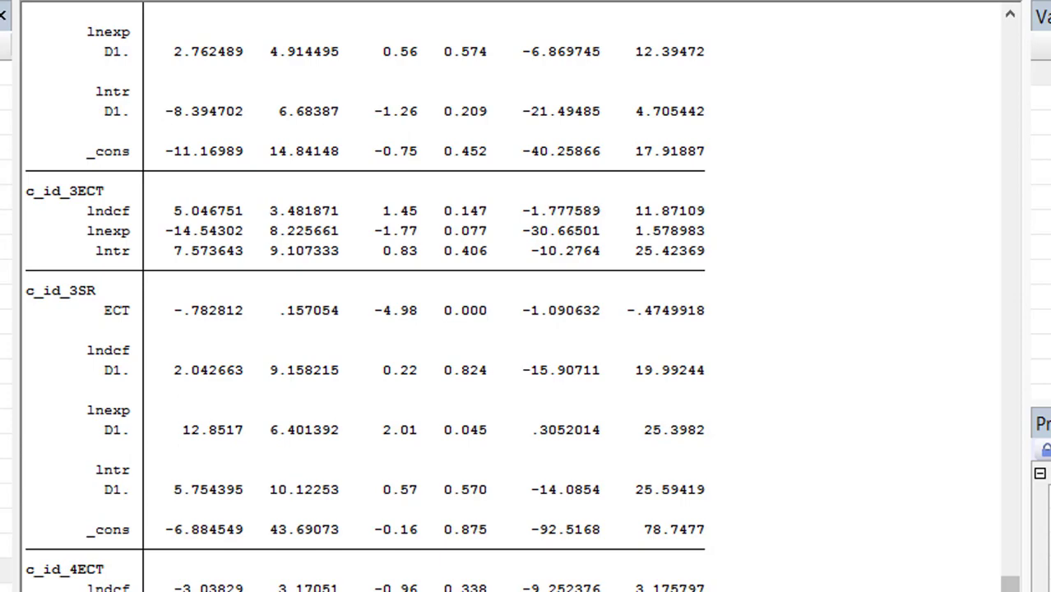
- Return to the do-file and place the cursor at the end of the Step 8 xtpmg dfe command
{"action": "left_click", "coordinate": [600, 559]}
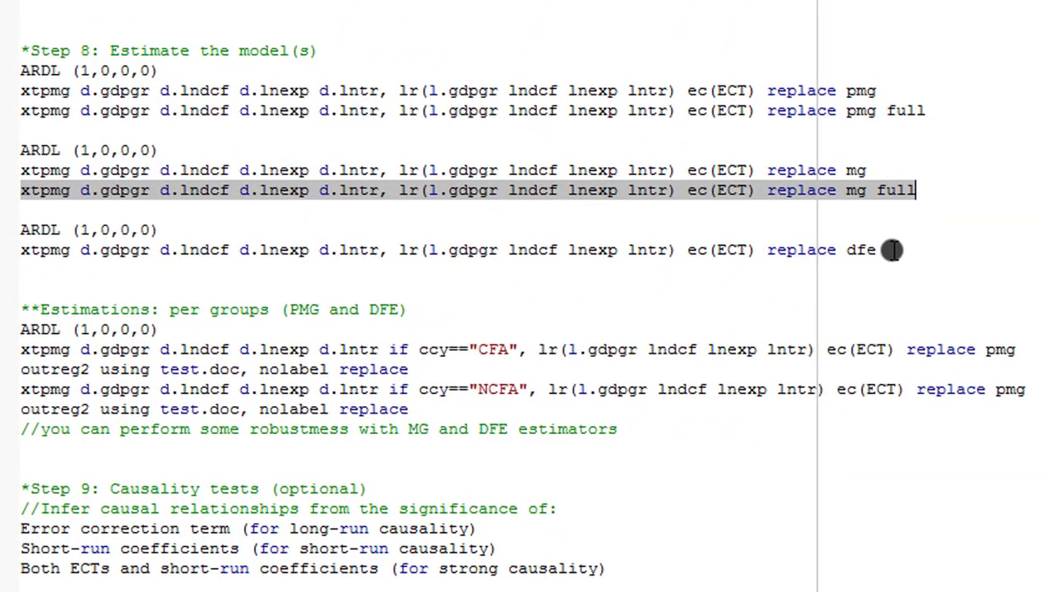
{"action": "left_click", "coordinate": [893, 250]}
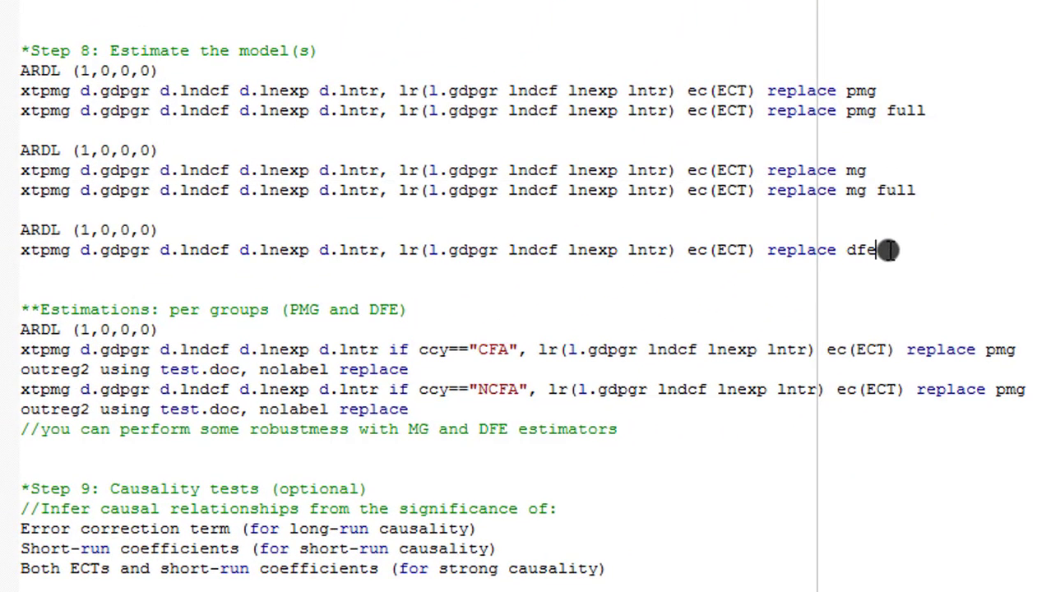